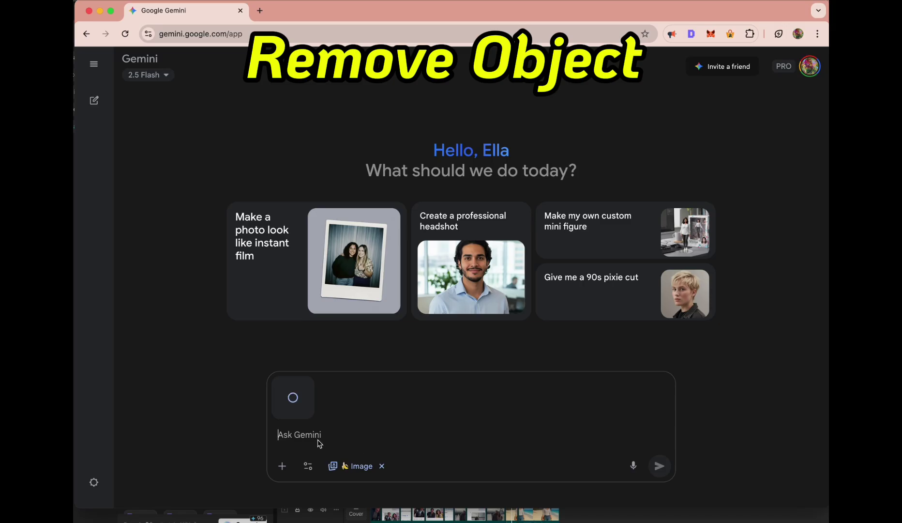
# Submit the prompt "remove all wire" for the attached street photo and rate the generated image as a good response
pyautogui.write('remove all wire')
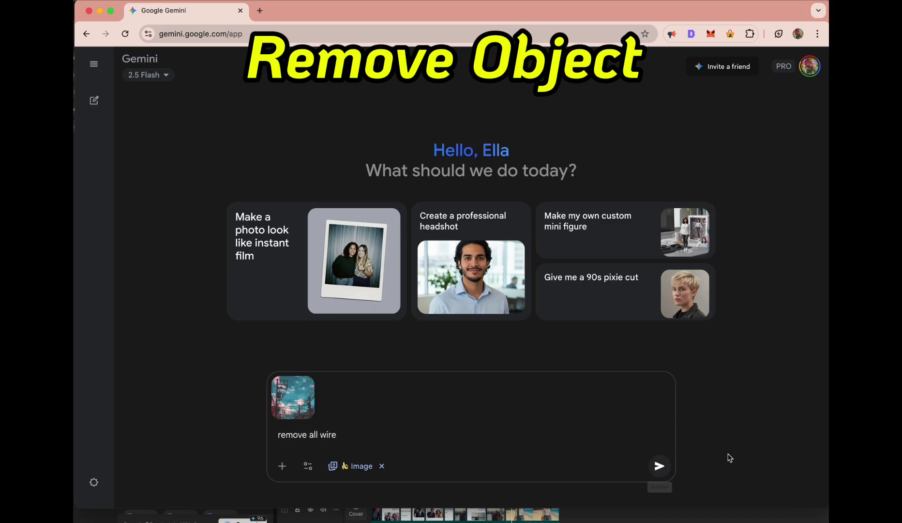
pyautogui.click(660, 466)
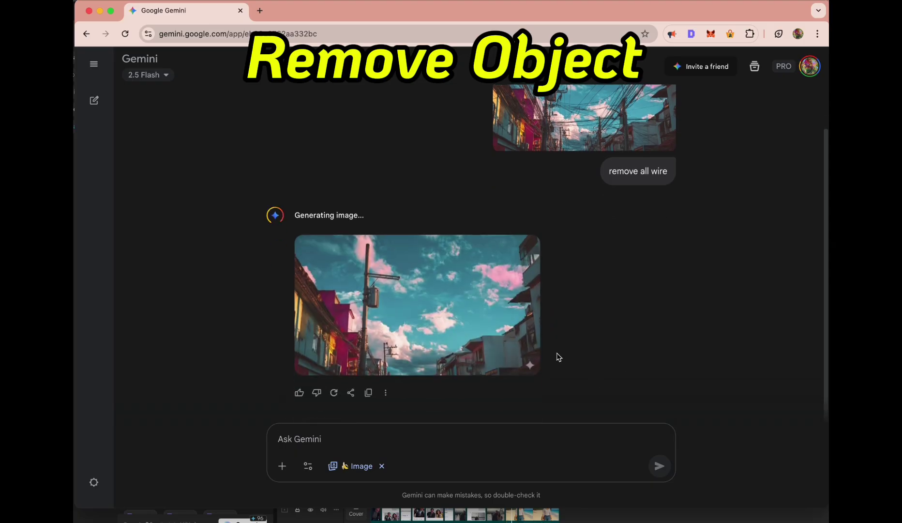
pyautogui.click(299, 393)
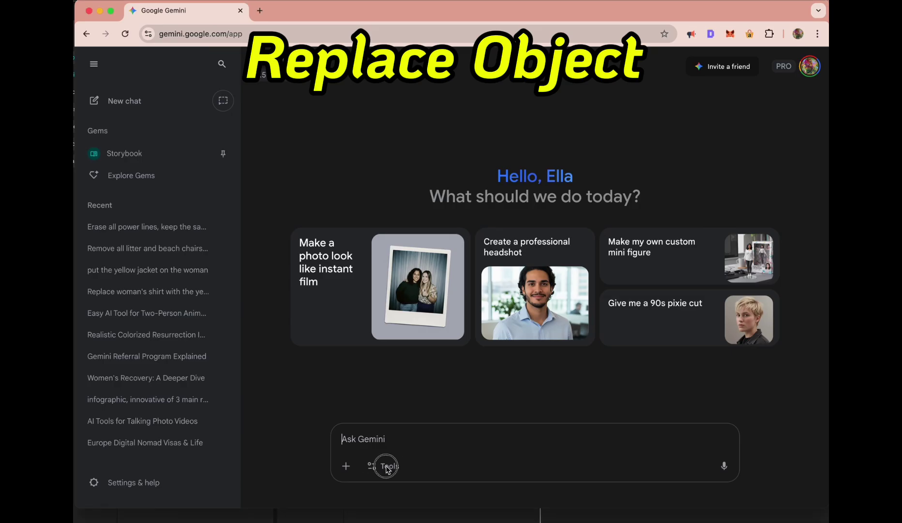
# Turn on Create images and attach the photorealistic robot picture from the Downloads folder
pyautogui.click(382, 466)
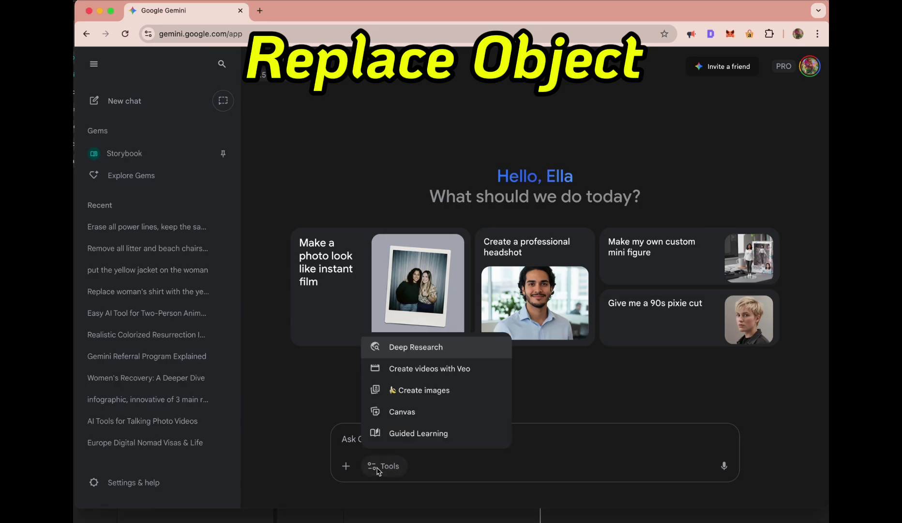
pyautogui.click(414, 391)
pyautogui.click(346, 466)
pyautogui.click(383, 390)
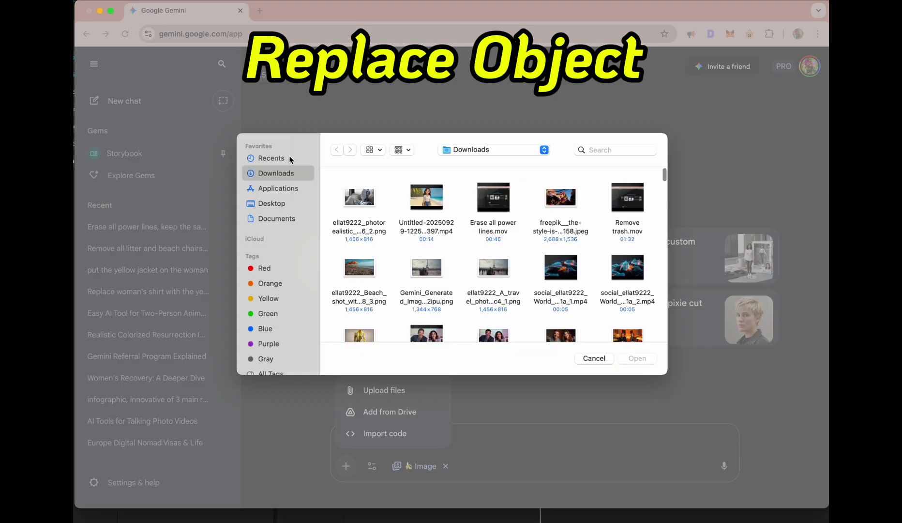
pyautogui.click(362, 198)
pyautogui.doubleClick(362, 197)
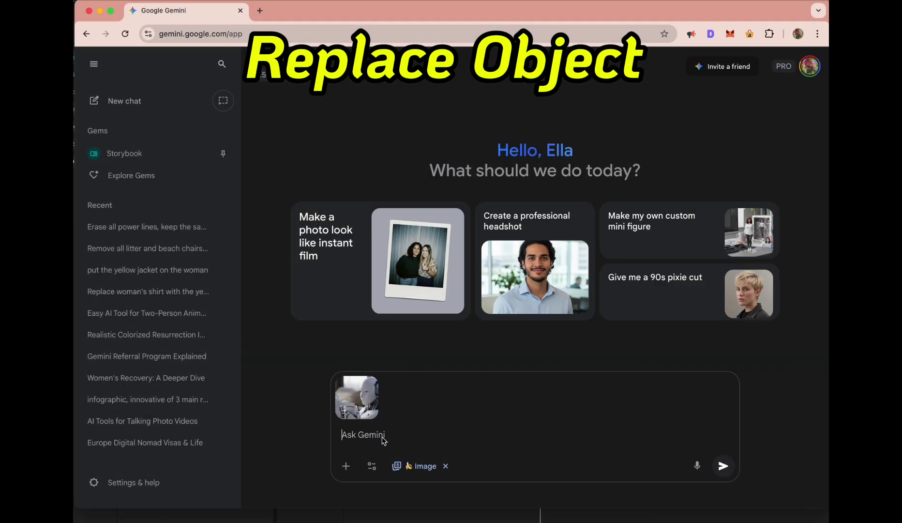
# Submit the prompt "Replace Coffee cup, swap into a crystal wine glass." and rate the generated image as a good response
pyautogui.write('Replace Coffee cup, swap into a crystal wine glass.')
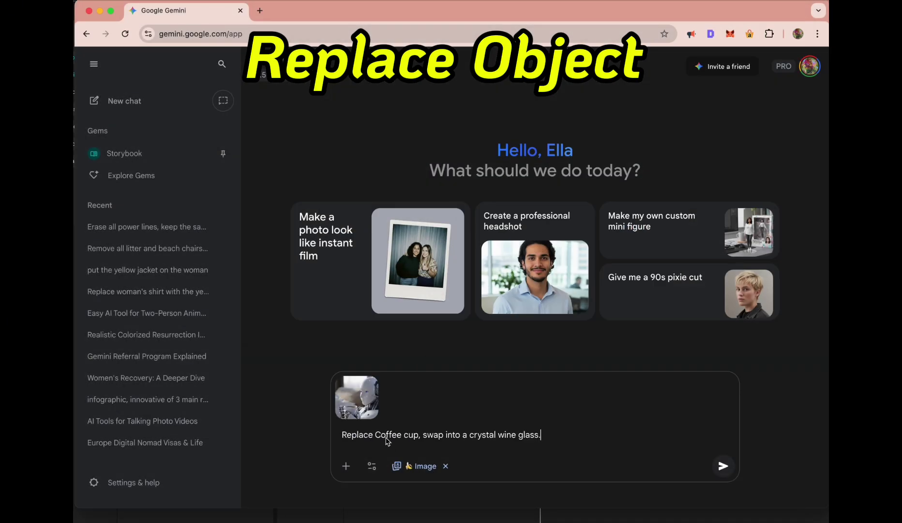
pyautogui.click(723, 466)
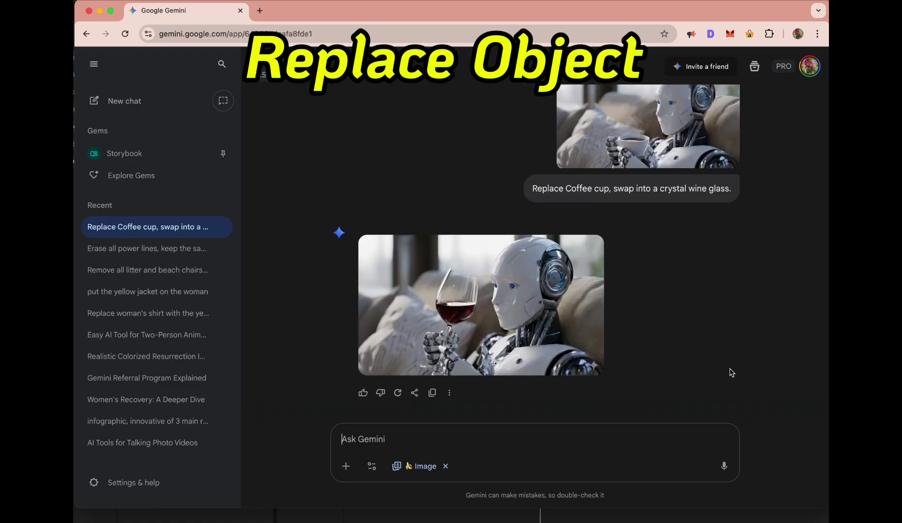
pyautogui.click(364, 392)
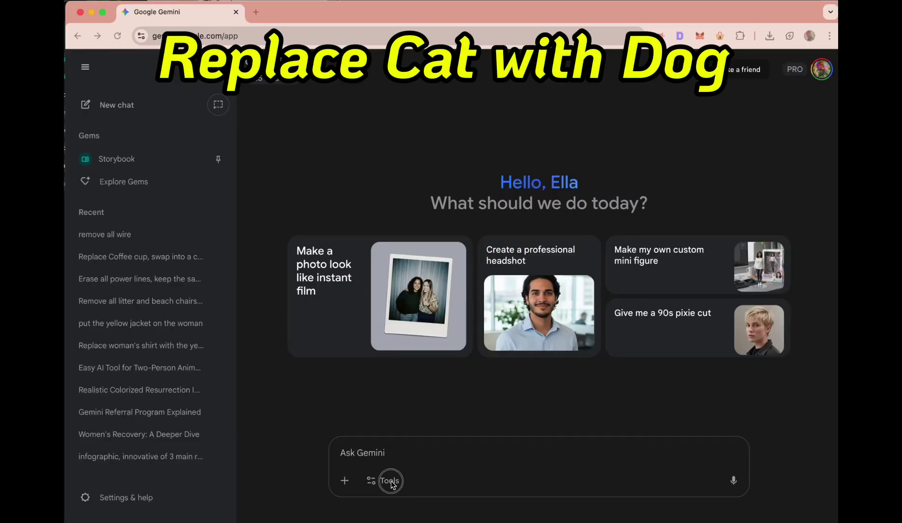
# Turn on Create images and attach the digital nomad photo with the cat from the Downloads folder
pyautogui.click(387, 483)
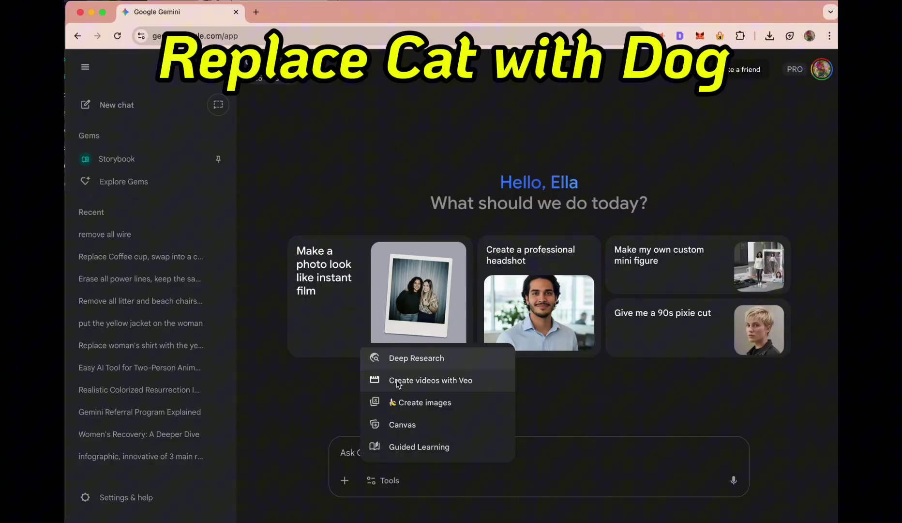
pyautogui.click(416, 403)
pyautogui.click(345, 481)
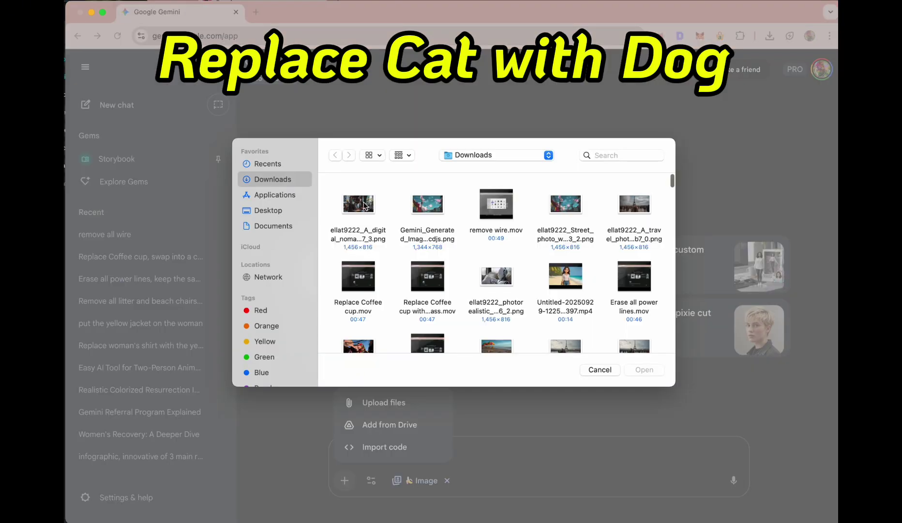
pyautogui.click(365, 206)
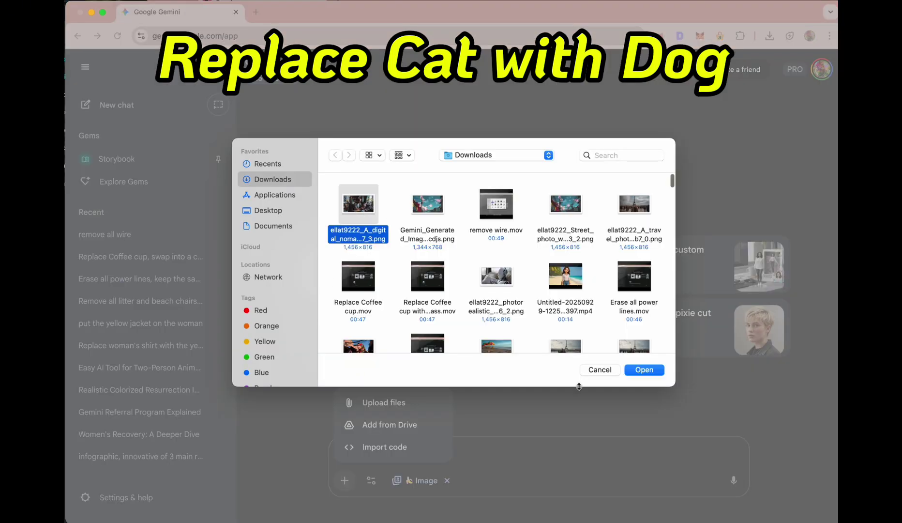
pyautogui.click(651, 370)
# Submit the prompt "replace the cat with a dog" for the attached photo
pyautogui.click(387, 450)
pyautogui.write('replace the cat with a dog')
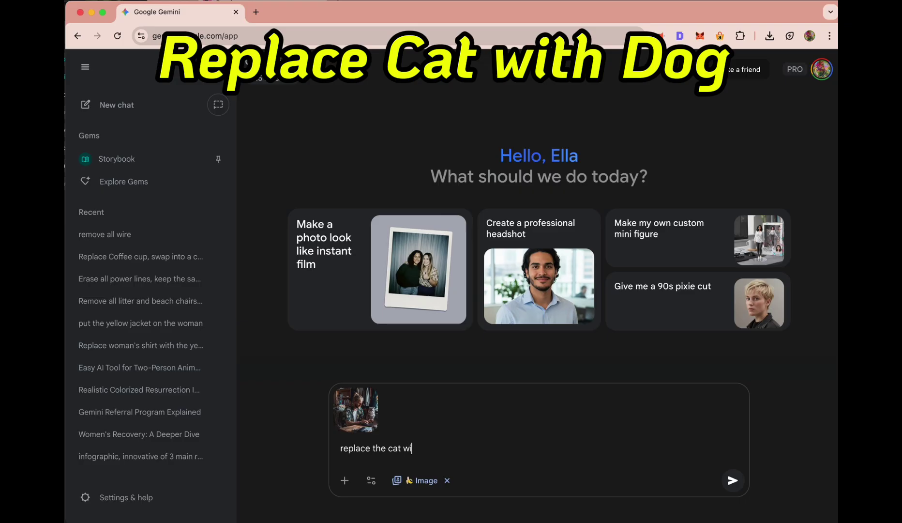
pyautogui.click(732, 480)
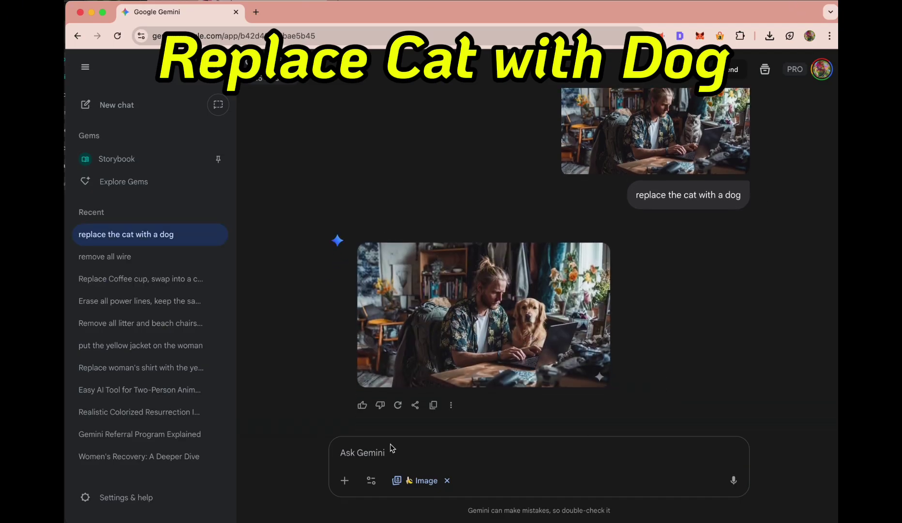
# Submit the follow-up prompt "change the breed to Australian shepherd" and rate the generated image as a good response
pyautogui.click(364, 457)
pyautogui.write('change the breed to Australian shepherd')
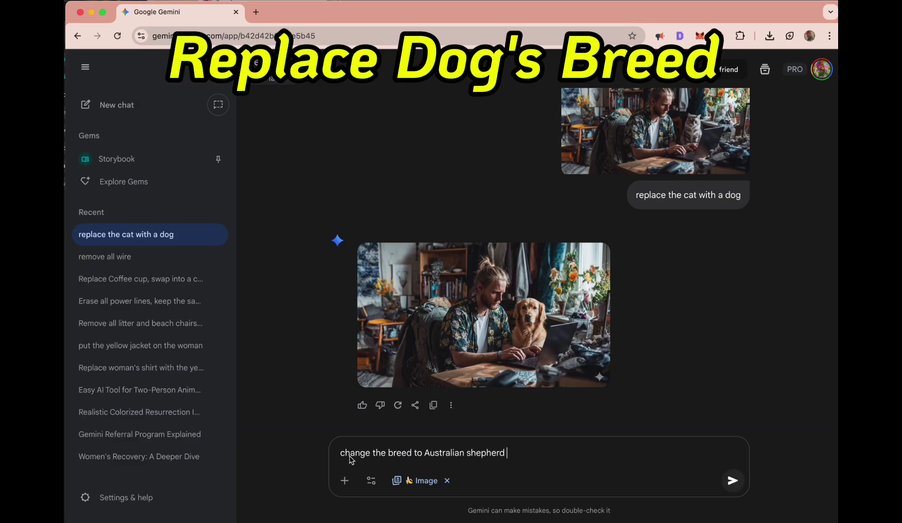
pyautogui.click(733, 481)
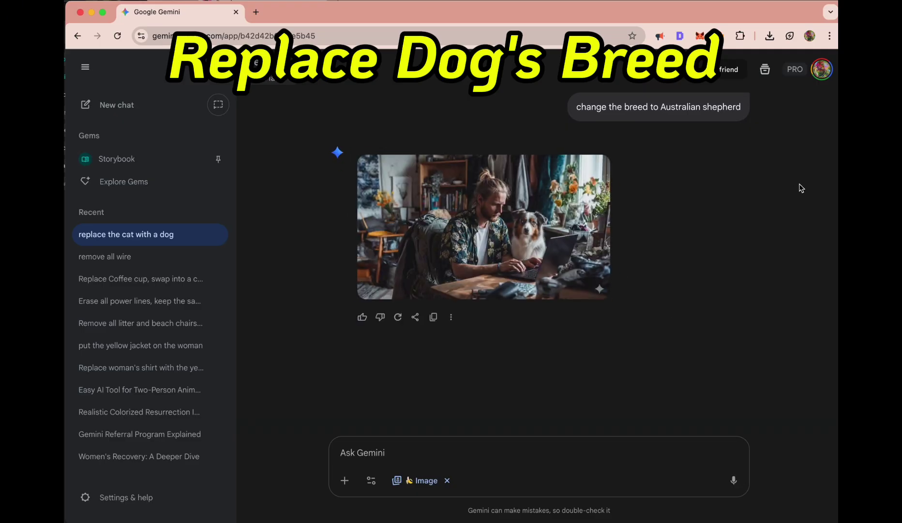
pyautogui.click(363, 320)
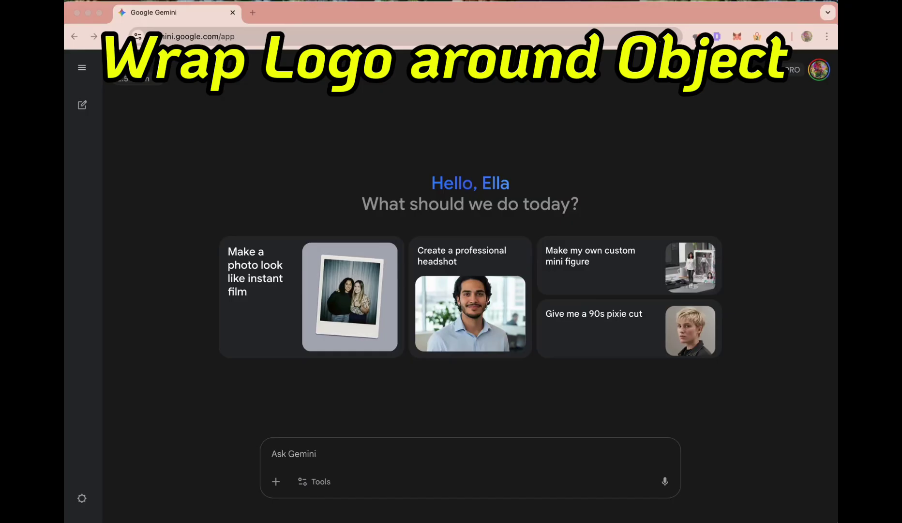
# Turn on Create images and attach both the beach coffee cup photo and the gold shell logo from the Downloads folder
pyautogui.click(319, 485)
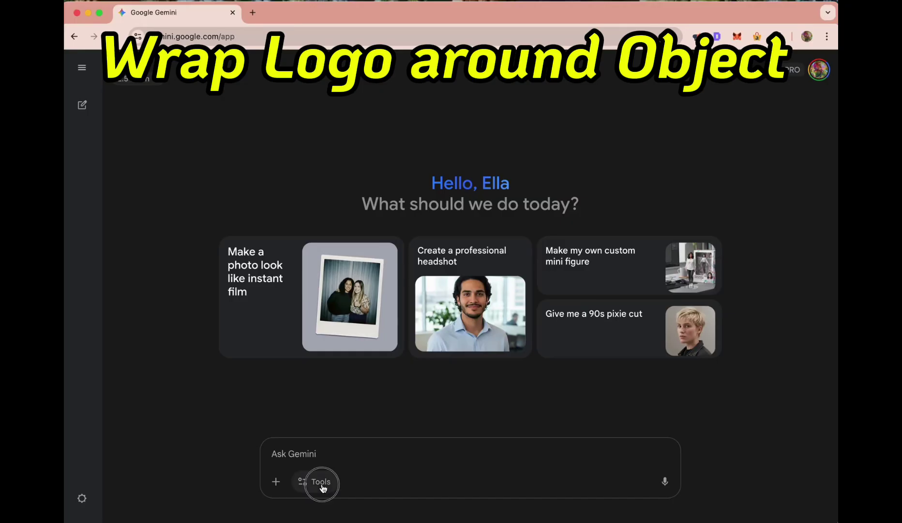
pyautogui.click(341, 403)
pyautogui.click(276, 481)
pyautogui.click(309, 405)
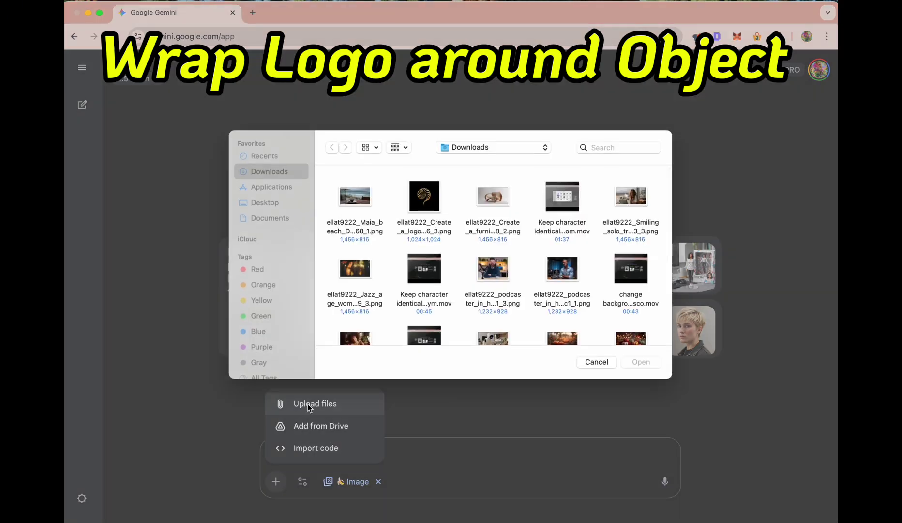
pyautogui.click(362, 210)
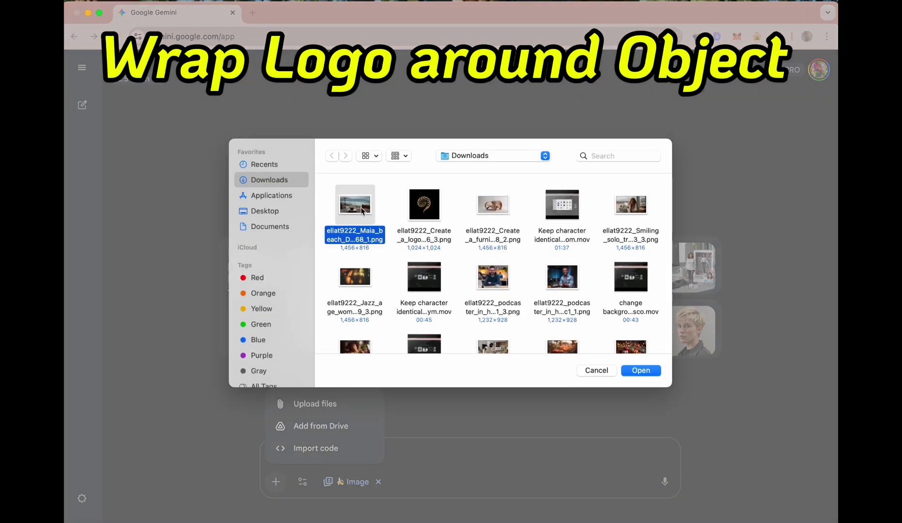
pyautogui.keyDown('super'); pyautogui.click(429, 210); pyautogui.keyUp('super')
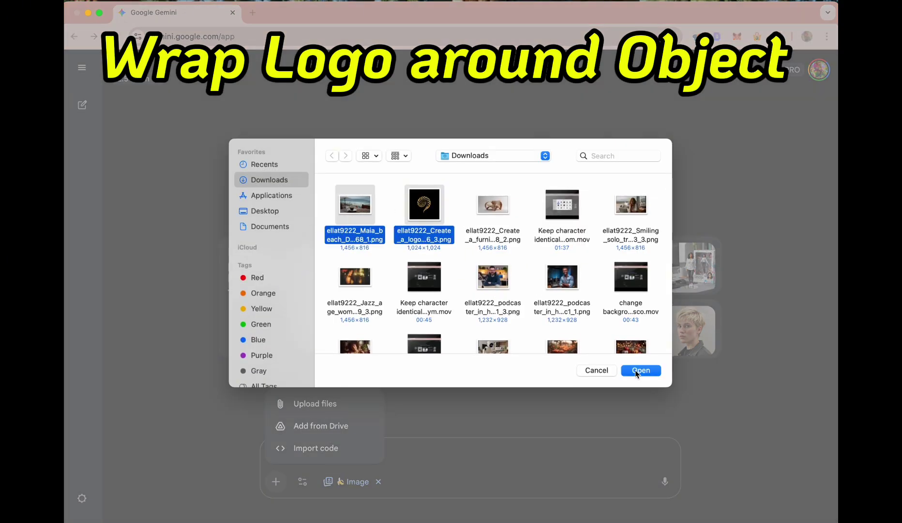
pyautogui.click(642, 371)
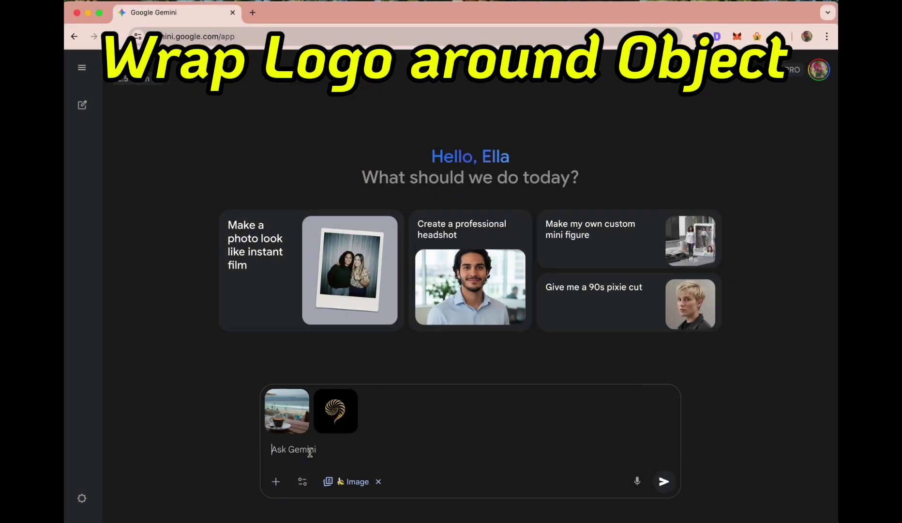
# Submit the prompt "Add the logo wrapped around the coffee cup, keep reflections natural." for the two attached images
pyautogui.write('Add the logo wrapped around the coffee cup, keep reflections natural.')
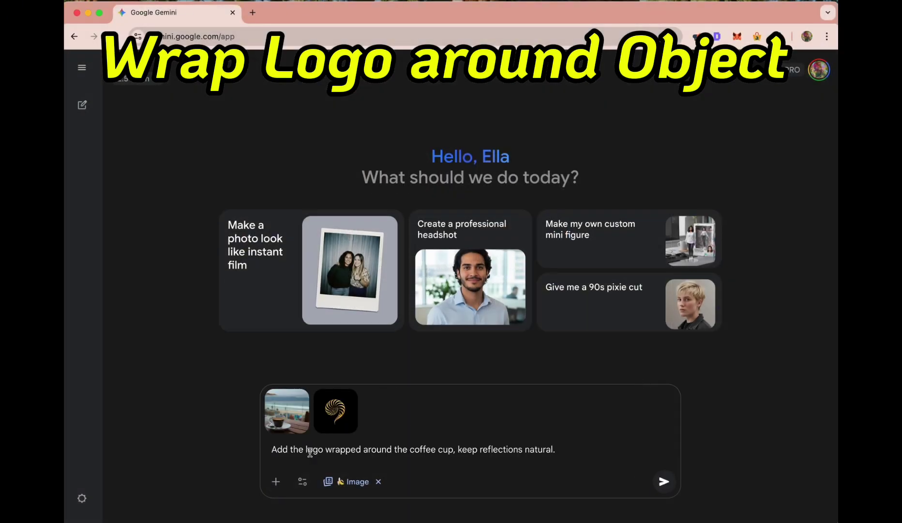
pyautogui.scroll(5, 309, 453)
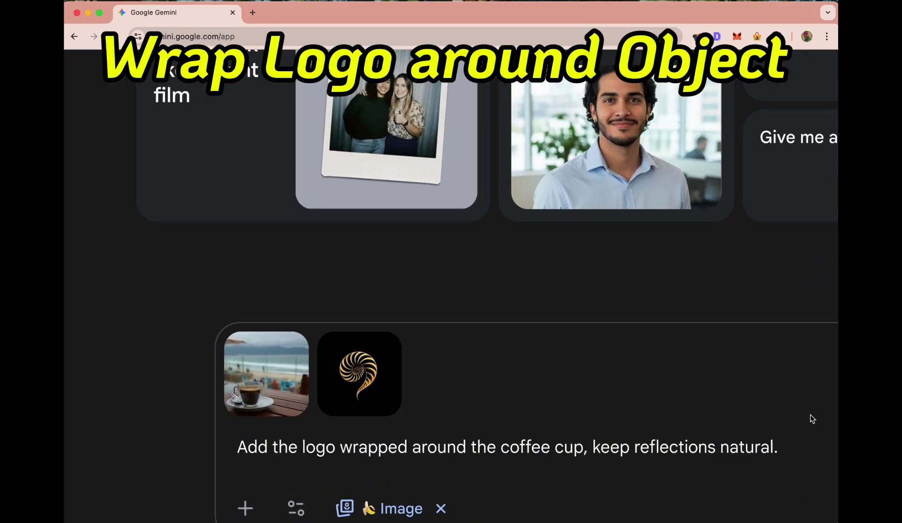
pyautogui.scroll(-5, 813, 419)
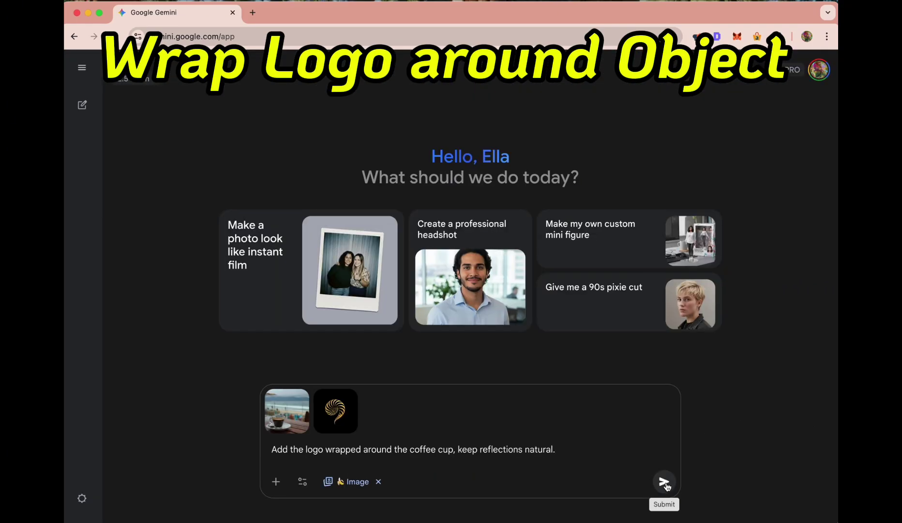
pyautogui.click(665, 482)
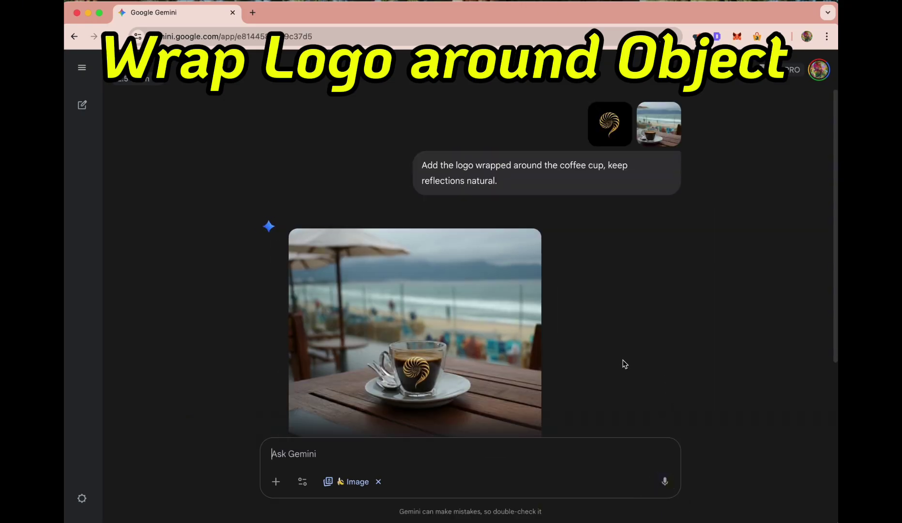
pyautogui.scroll(-2, 354, 423)
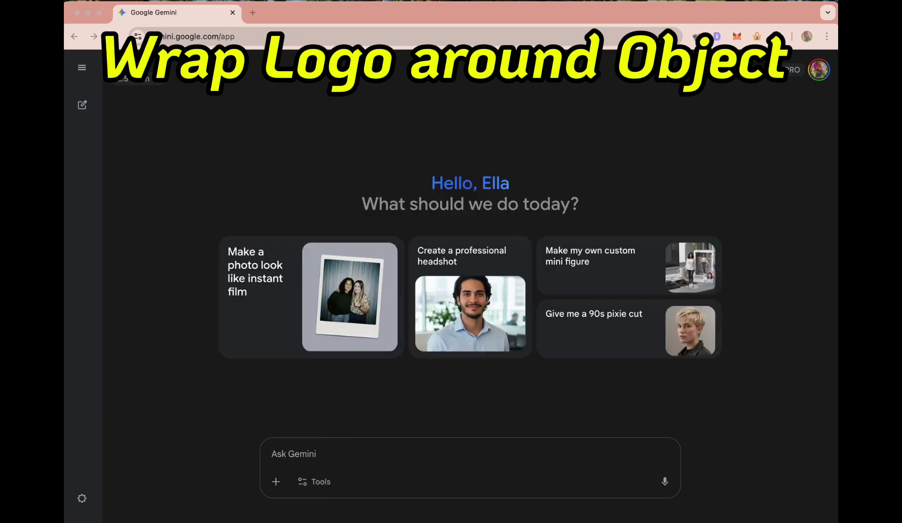
# Attach the white car photo from the Downloads folder to the new chat
pyautogui.click(276, 482)
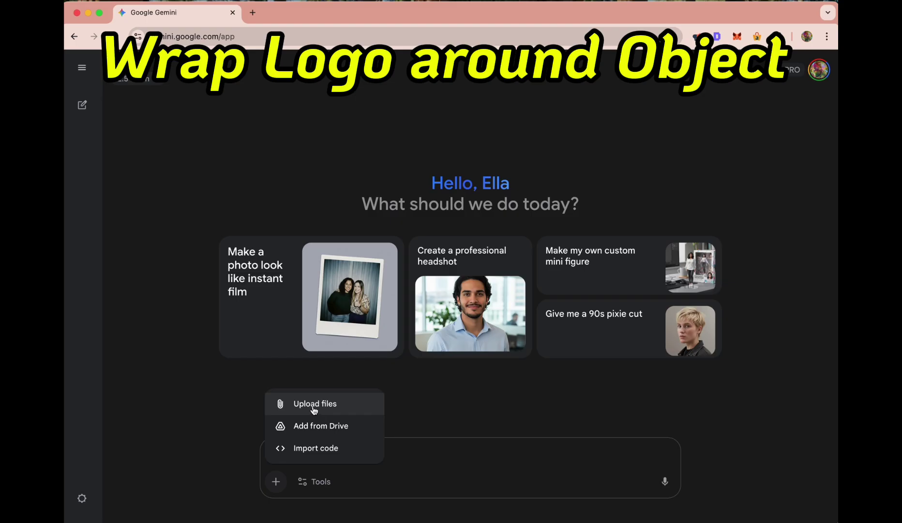
pyautogui.click(314, 407)
pyautogui.click(362, 209)
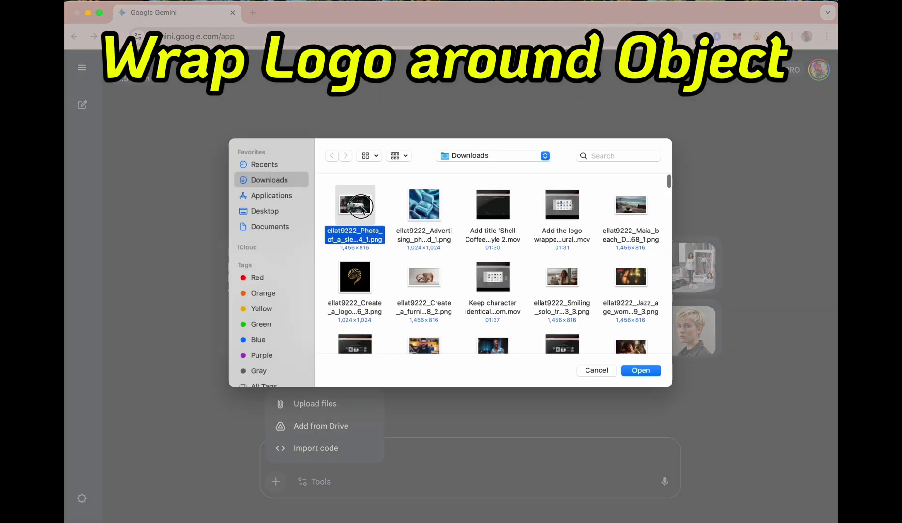
pyautogui.doubleClick(362, 209)
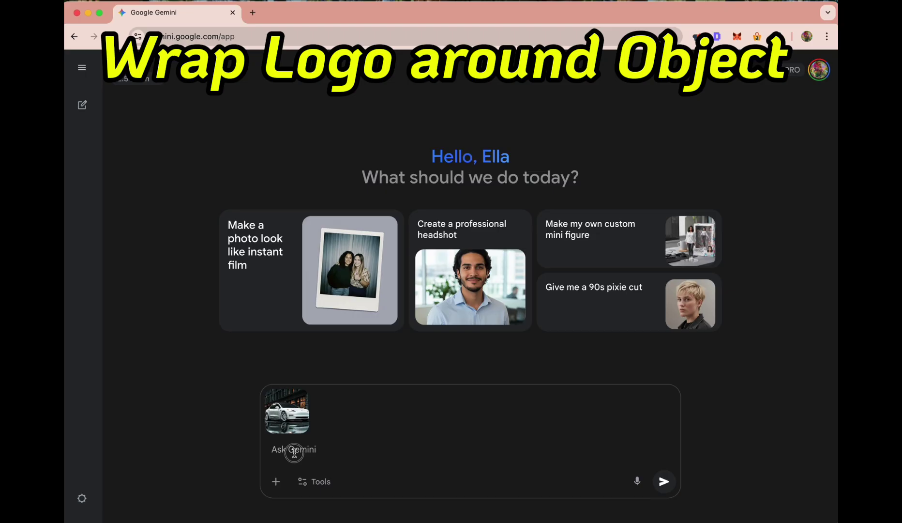
# Submit the prompt "Add the Tesla logo as a decal on the driver’s door, perspective-correct, natural reflections" for the car photo
pyautogui.write('Add the Tesla logo as a decal on the driver’s door, perspective-correct, natural reflections')
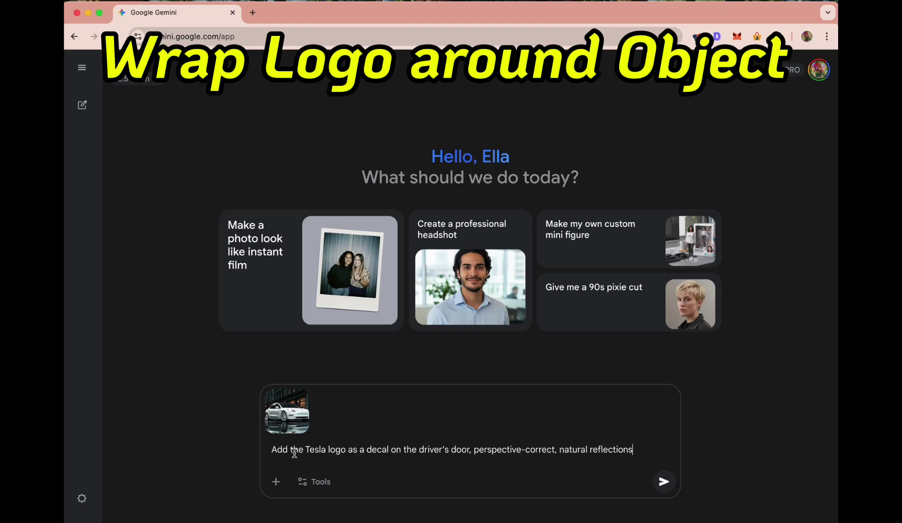
pyautogui.scroll(5, 282, 437)
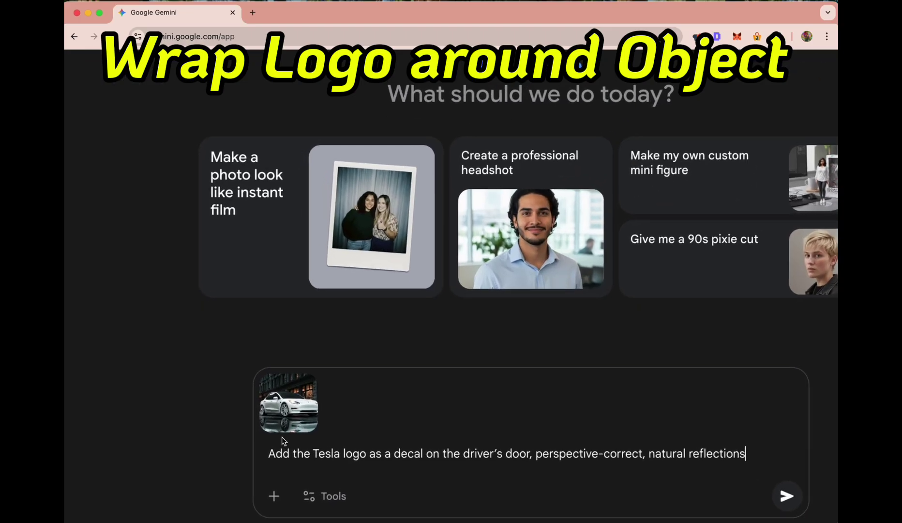
pyautogui.hscroll(5, 282, 438)
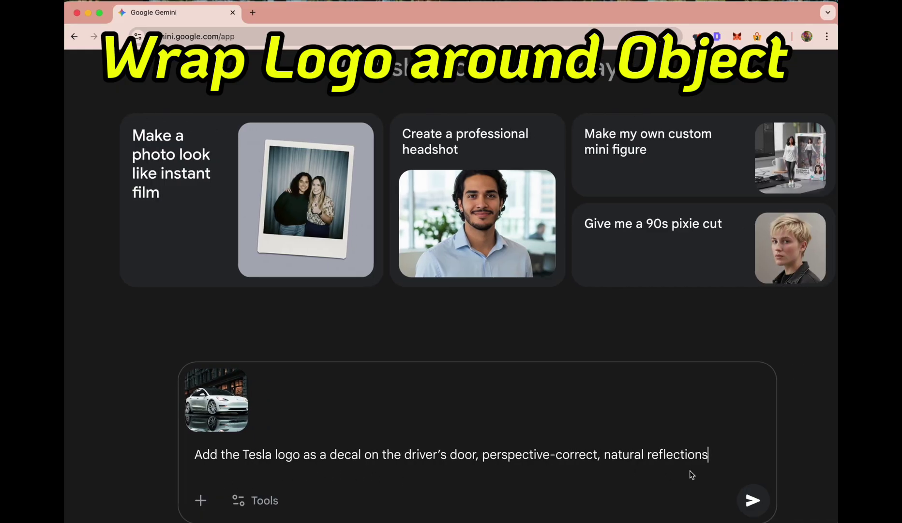
pyautogui.scroll(-5, 730, 486)
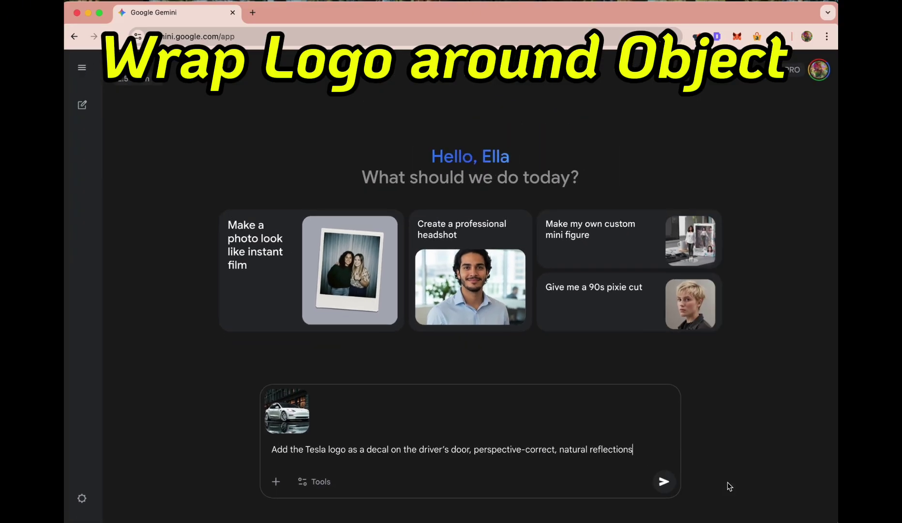
pyautogui.click(665, 482)
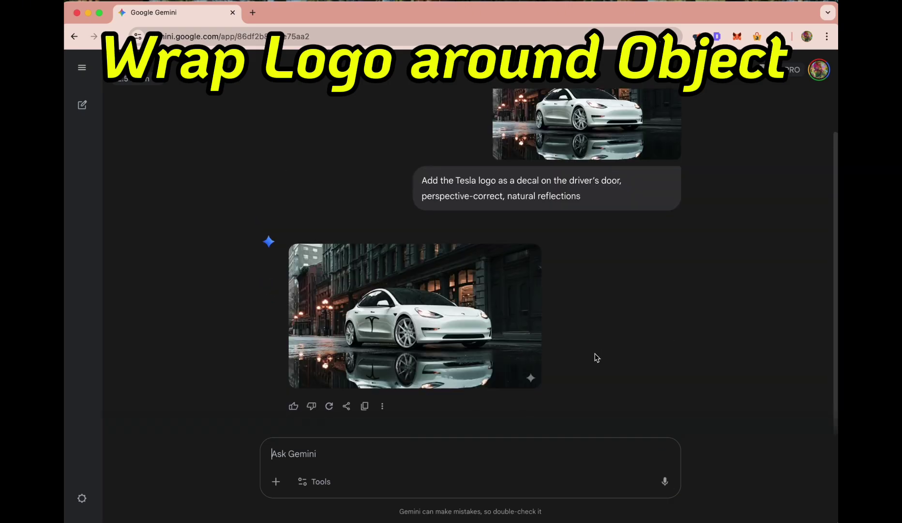
# Inspect the generated car image with the door decal up close and rate it as a good response
pyautogui.scroll(5, 444, 332)
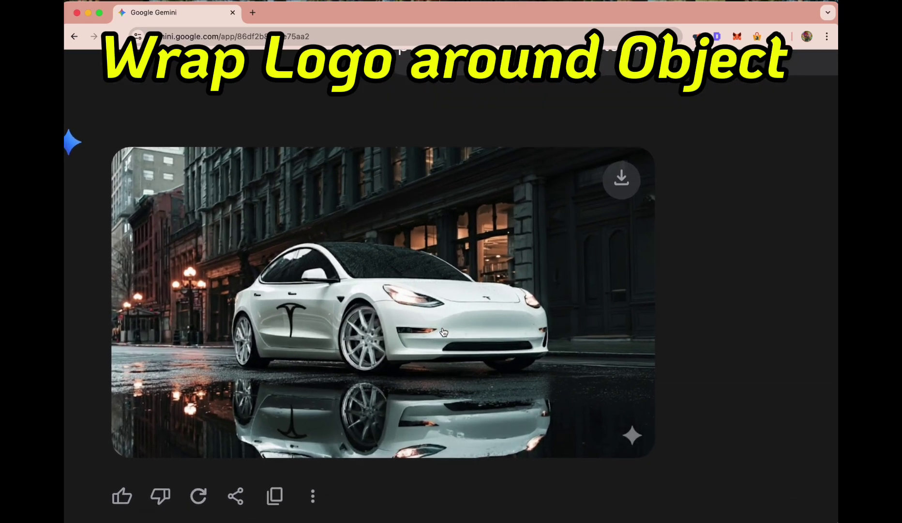
pyautogui.scroll(-5, 444, 332)
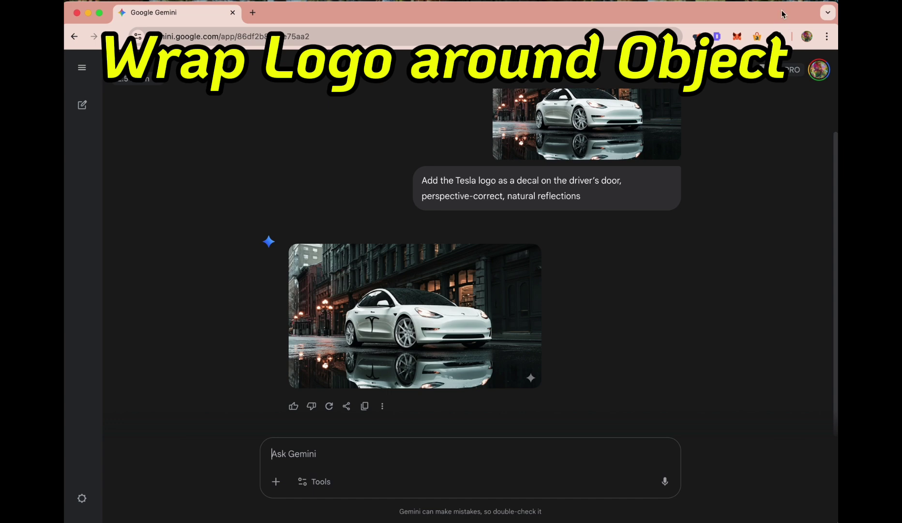
pyautogui.click(293, 407)
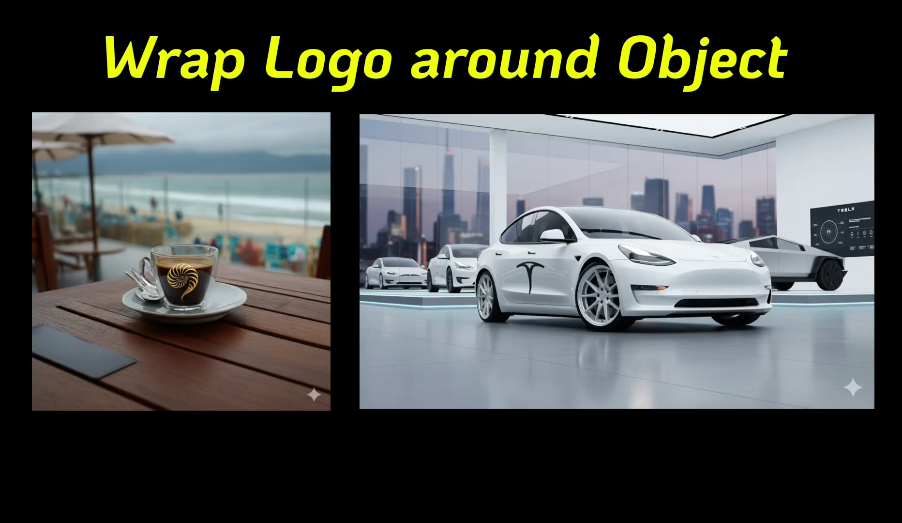
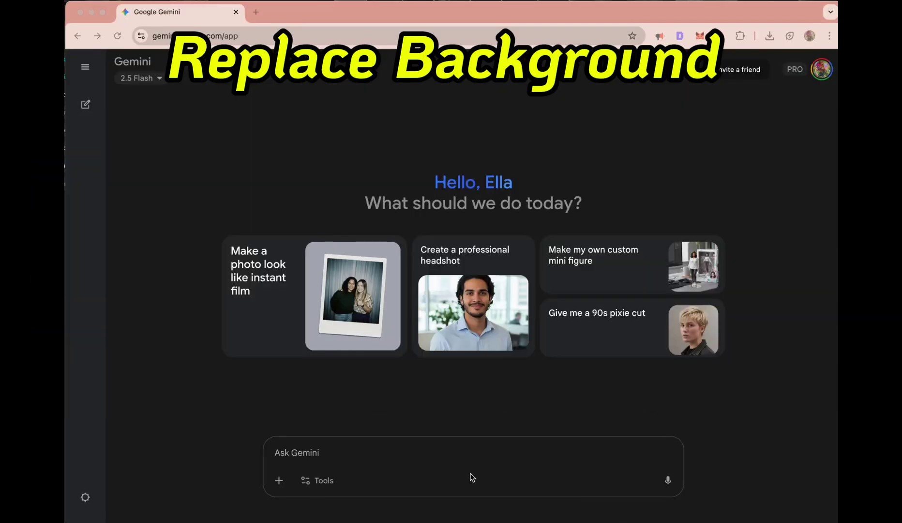
# Turn on Create images in a new chat and attach the chrome robot picture from the Downloads folder
pyautogui.click(318, 481)
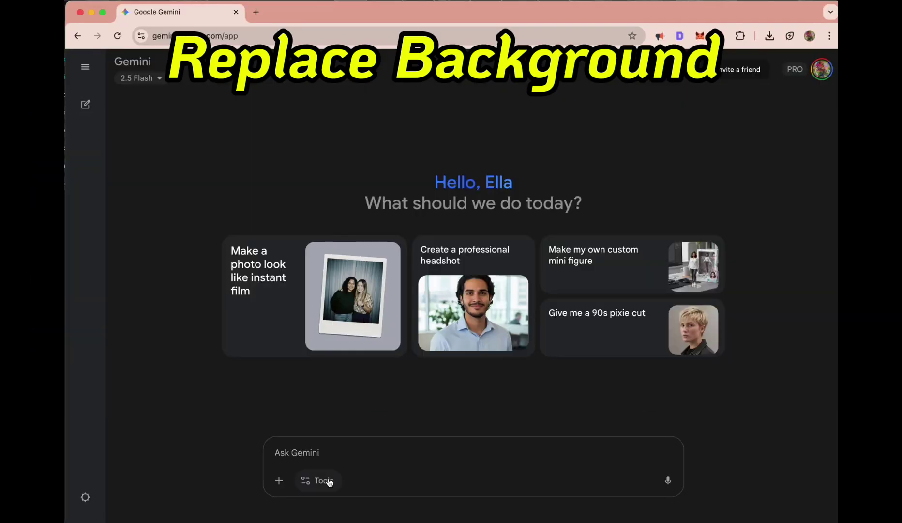
pyautogui.click(354, 402)
pyautogui.click(279, 482)
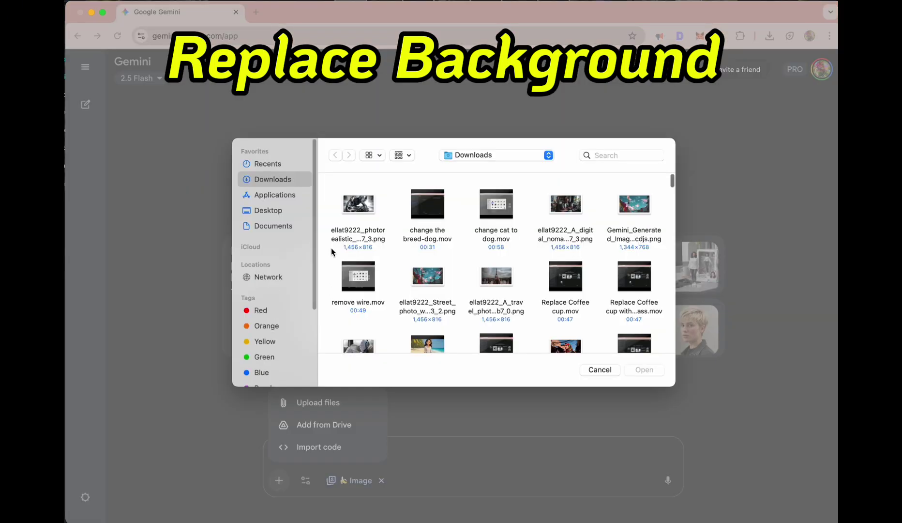
pyautogui.click(362, 209)
pyautogui.click(635, 370)
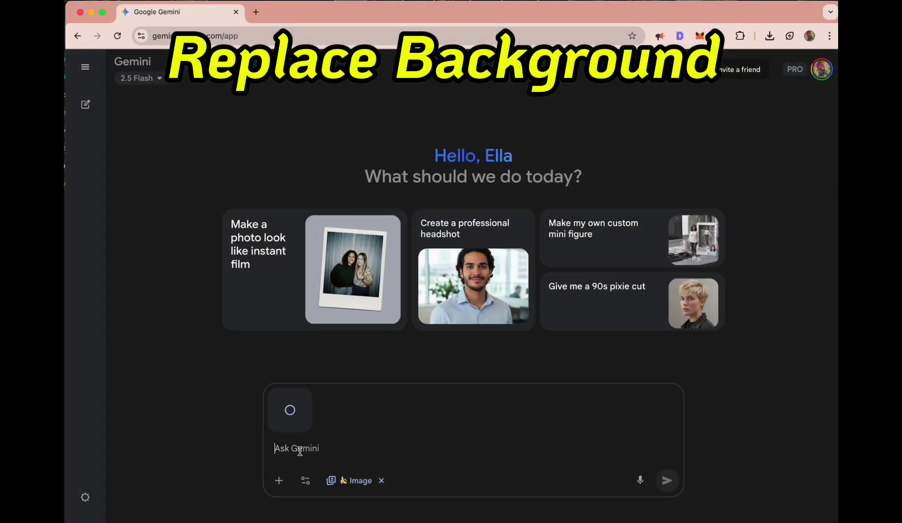
# Submit the prompt "Replace the background with ocean view" for the robot picture and rate the result as a good response
pyautogui.write('Replace the background with ocean view')
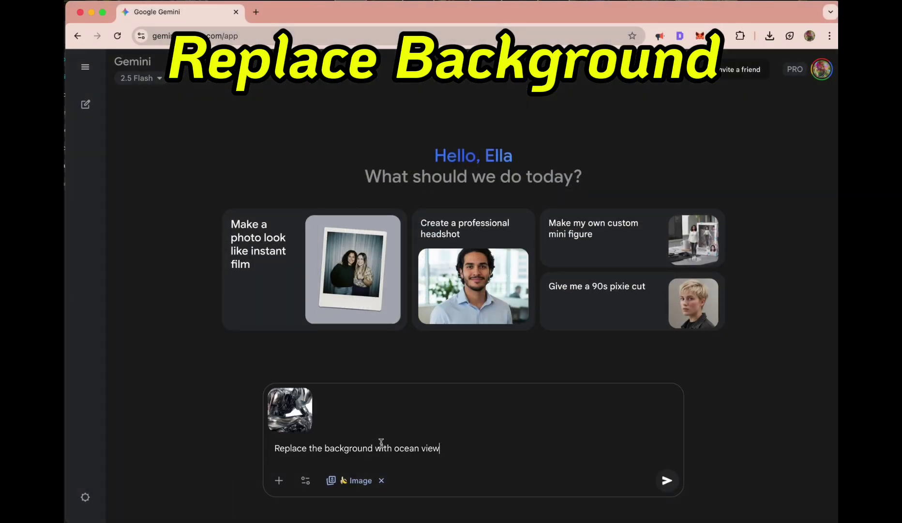
pyautogui.scroll(5, 381, 442)
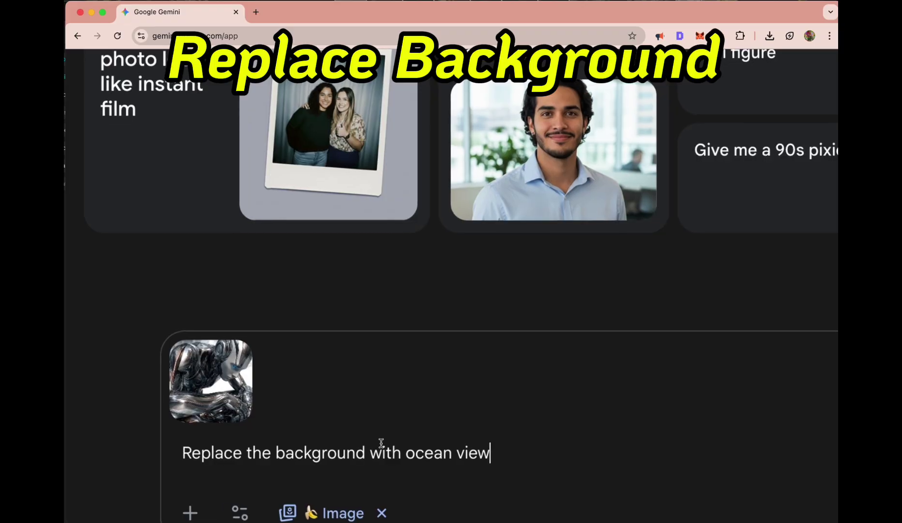
pyautogui.scroll(-5, 382, 445)
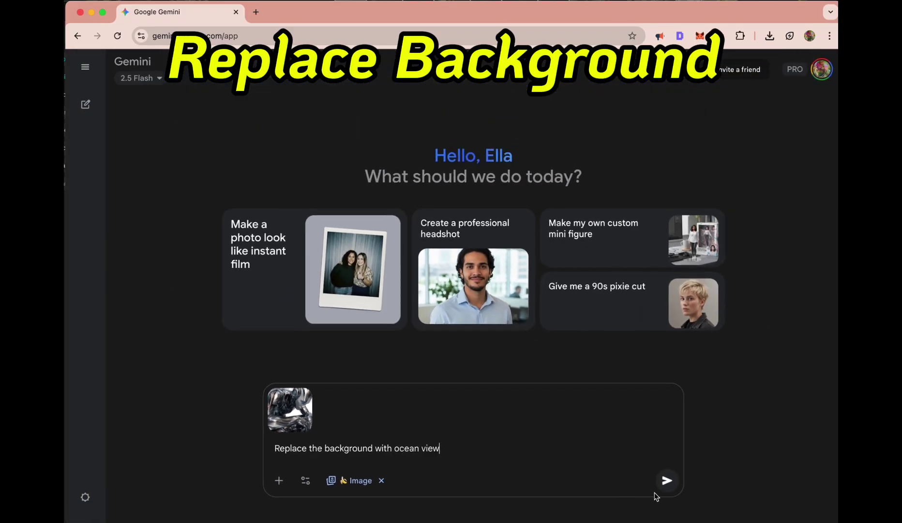
pyautogui.click(667, 480)
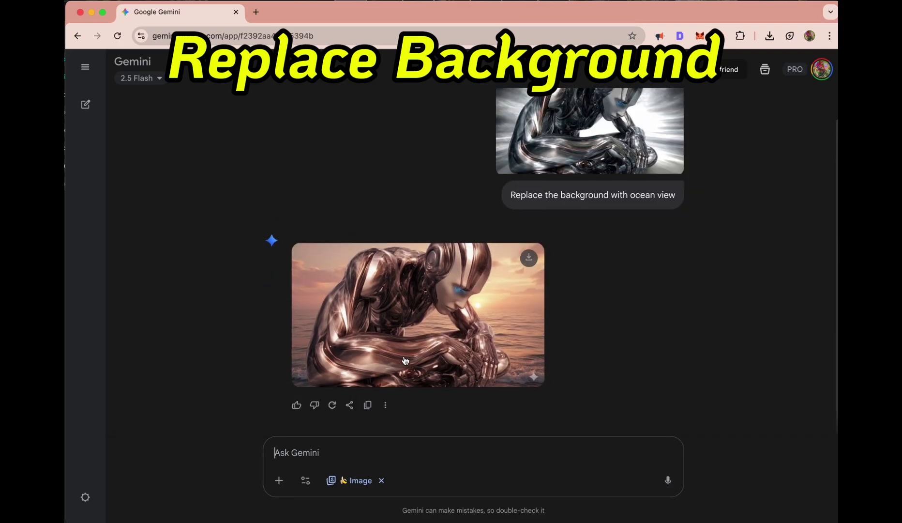
pyautogui.click(297, 406)
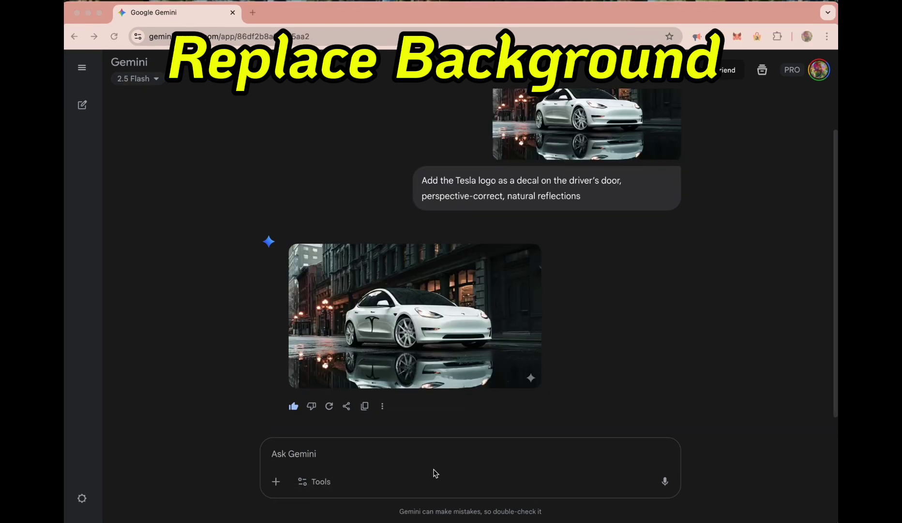
# In the white car chat, submit the follow-up prompt "Change the background to Tesla Showing room"
pyautogui.click(284, 455)
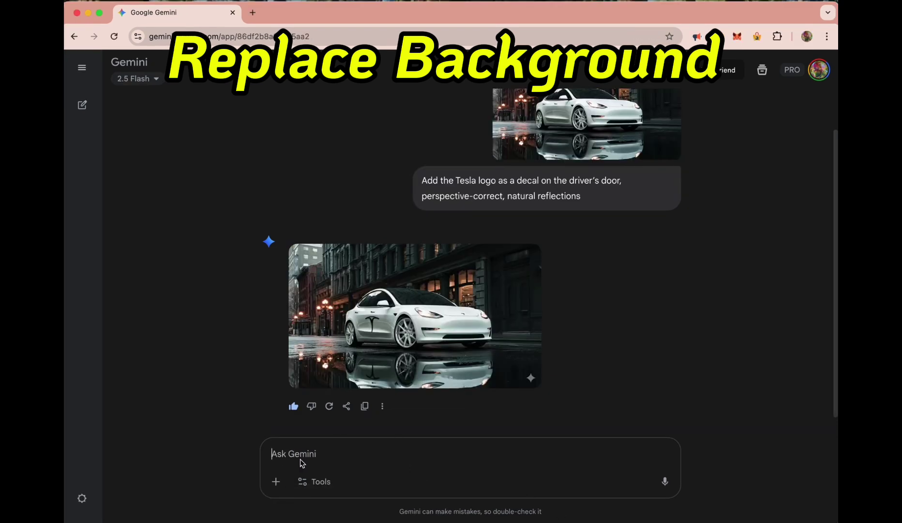
pyautogui.write('Change the background to Tesla Showing room')
pyautogui.scroll(5, 308, 464)
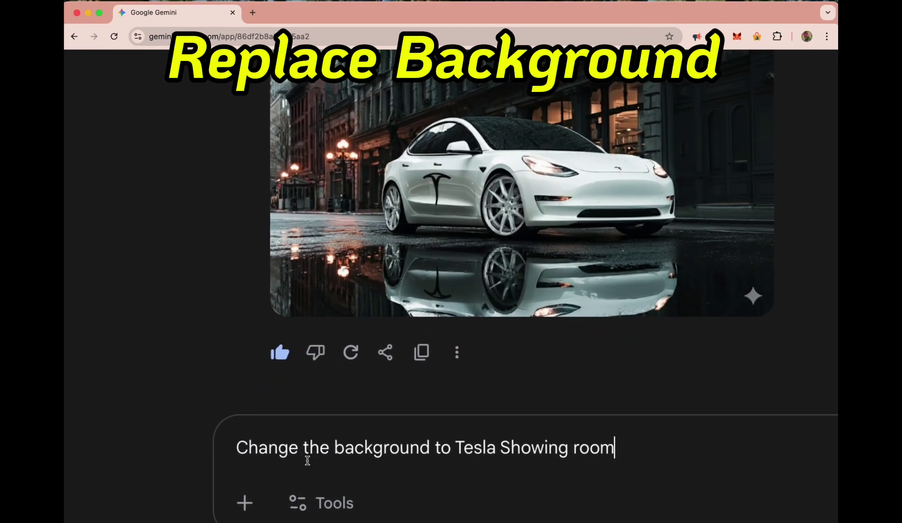
pyautogui.scroll(-5, 308, 461)
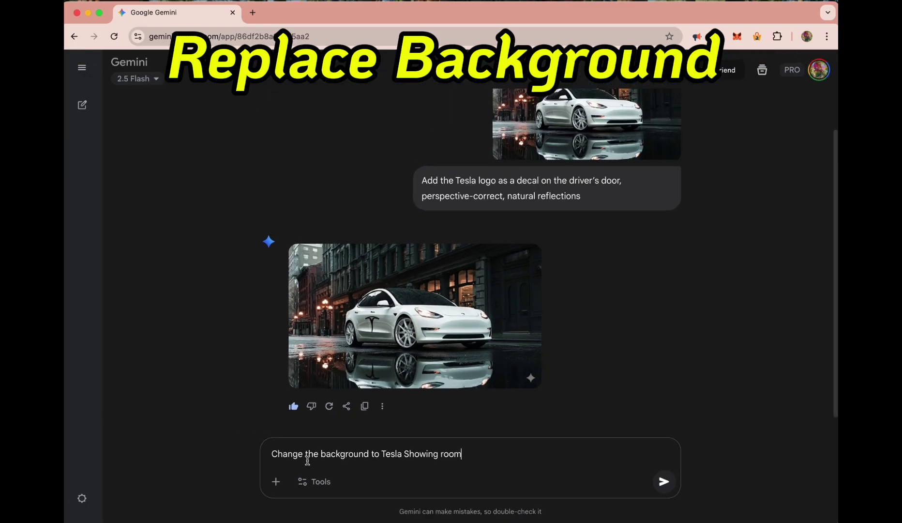
pyautogui.click(664, 481)
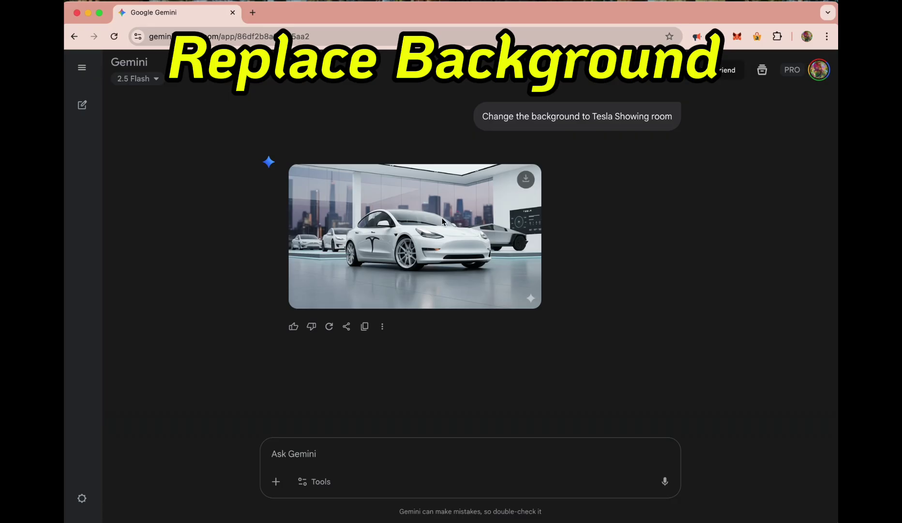
# Inspect the generated showroom image of the car up close and rate it as a good response
pyautogui.scroll(5, 443, 216)
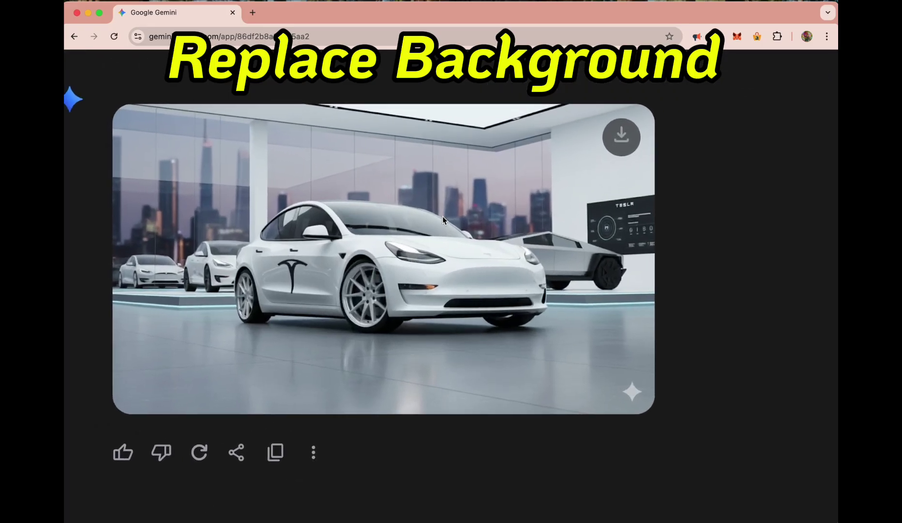
pyautogui.scroll(-5, 443, 216)
pyautogui.click(293, 326)
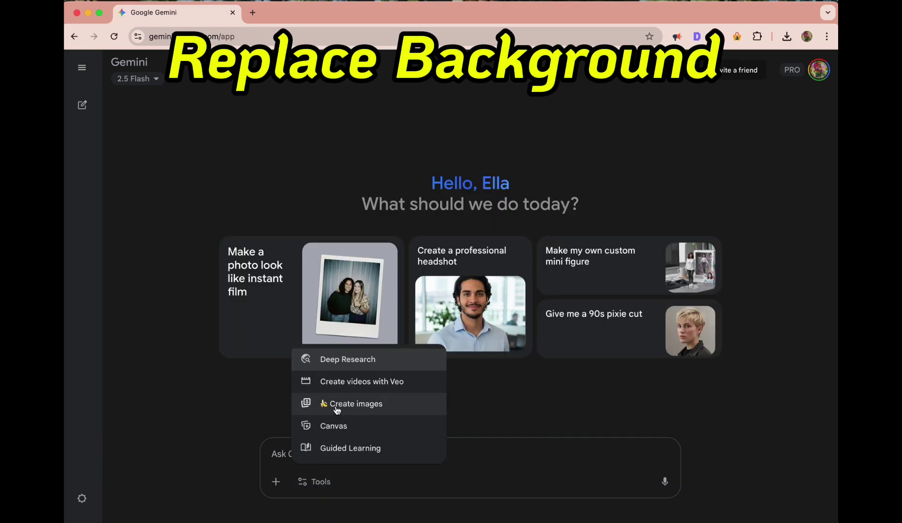
# Turn on Create images in the new chat and attach the selfie photo of the curly-haired woman from the Downloads folder
pyautogui.click(339, 405)
pyautogui.click(276, 481)
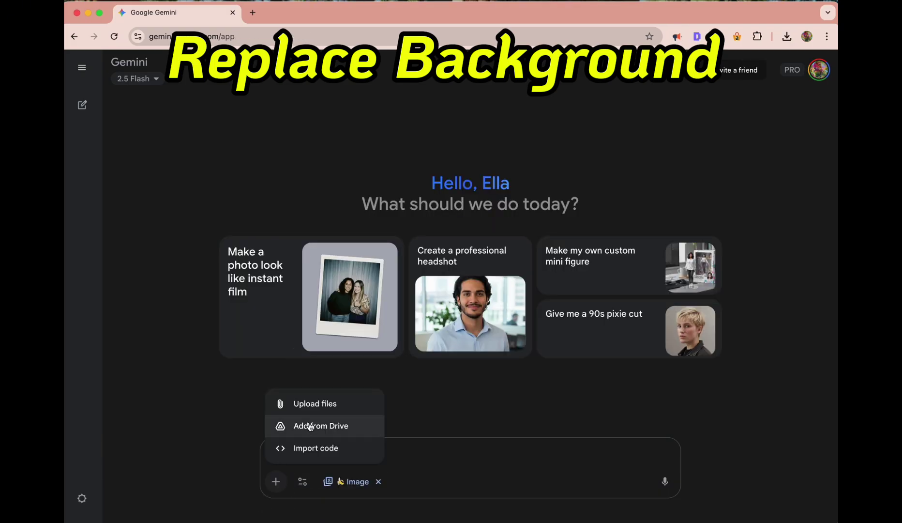
pyautogui.click(311, 406)
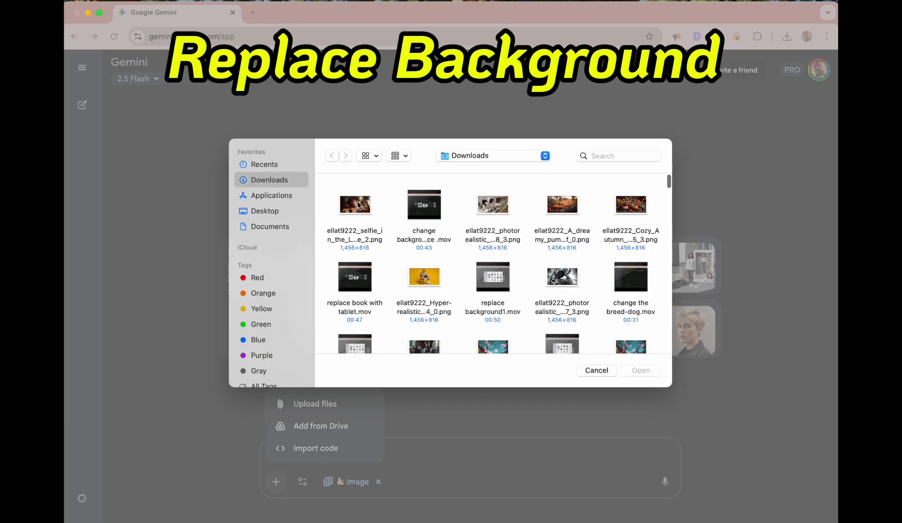
pyautogui.click(359, 206)
pyautogui.doubleClick(358, 206)
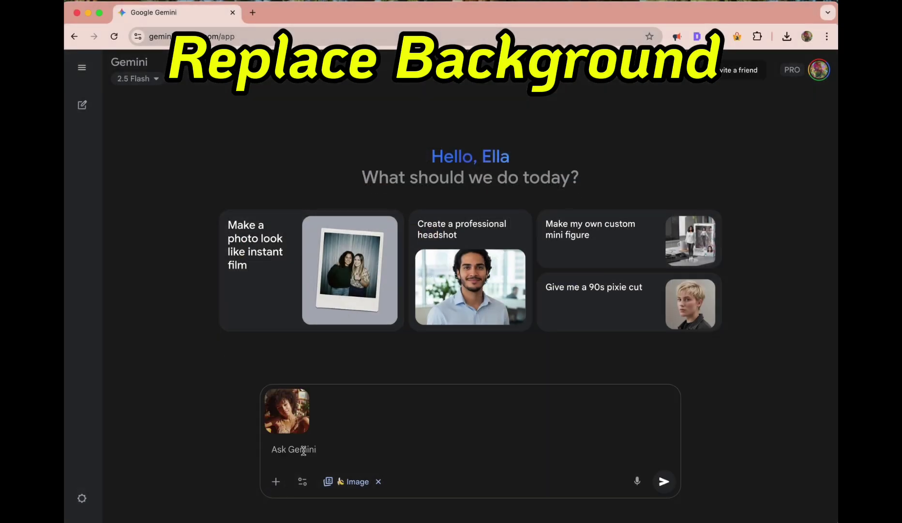
# Submit the prompt "change background into downtown San Francisco" for the selfie photo
pyautogui.write('change background into downtown San Francisco')
pyautogui.scroll(5, 381, 463)
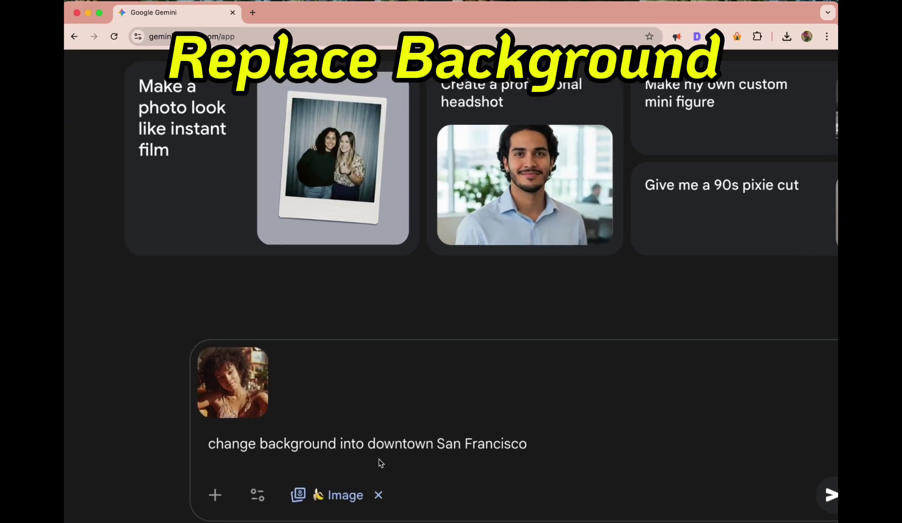
pyautogui.scroll(-5, 381, 462)
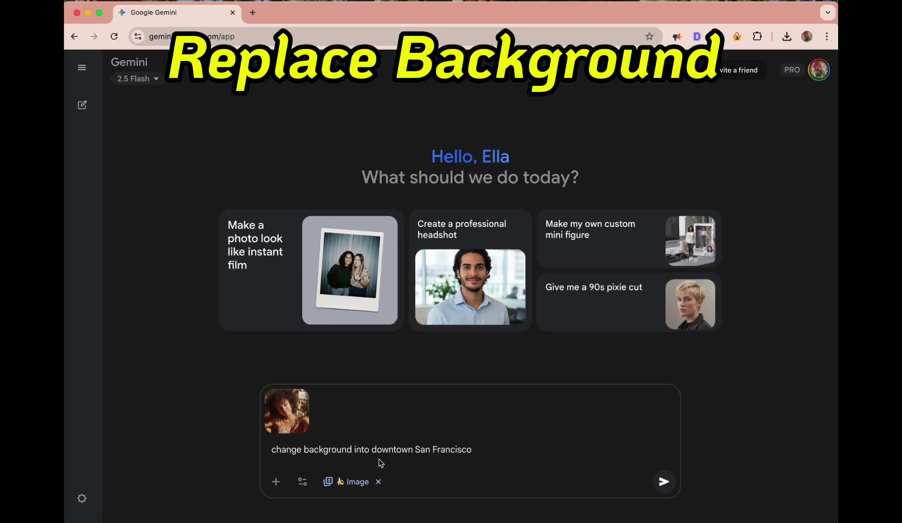
pyautogui.click(664, 482)
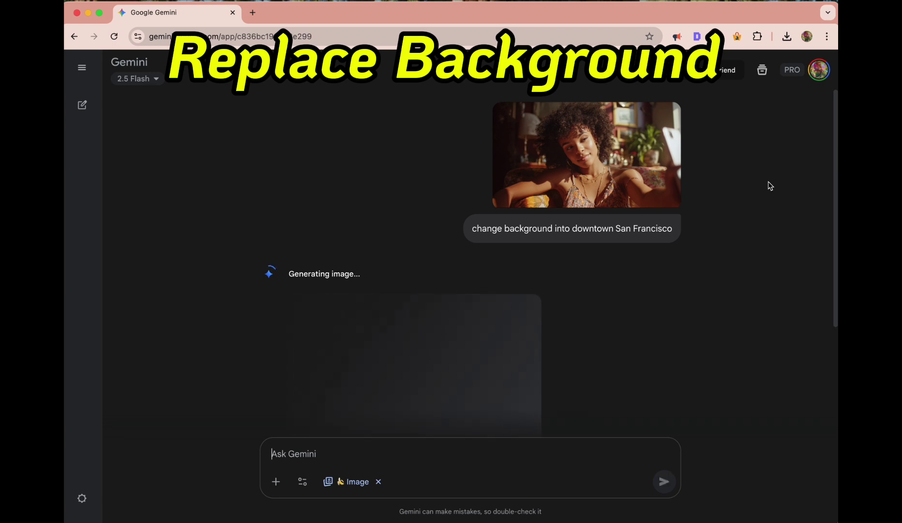
# Inspect the selfie with the San Francisco background and rate it as a good response
pyautogui.scroll(3, 767, 185)
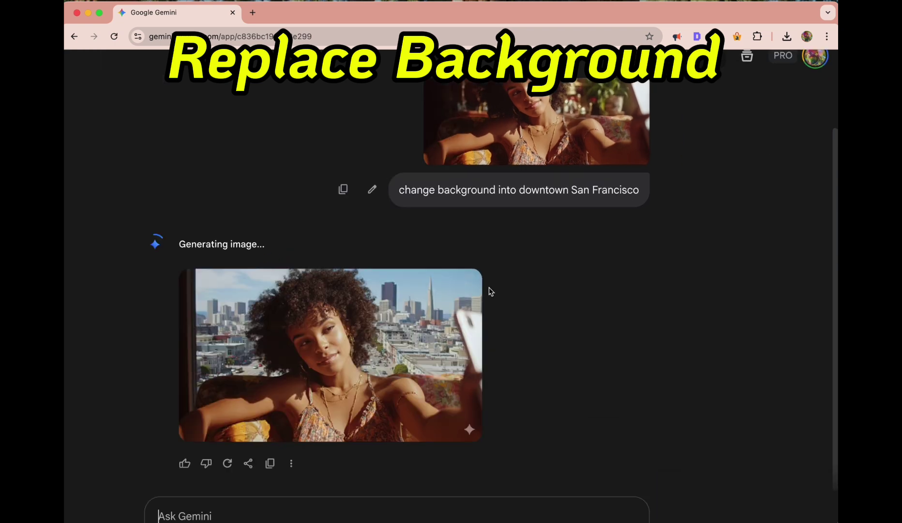
pyautogui.click(184, 459)
pyautogui.scroll(-3, 537, 287)
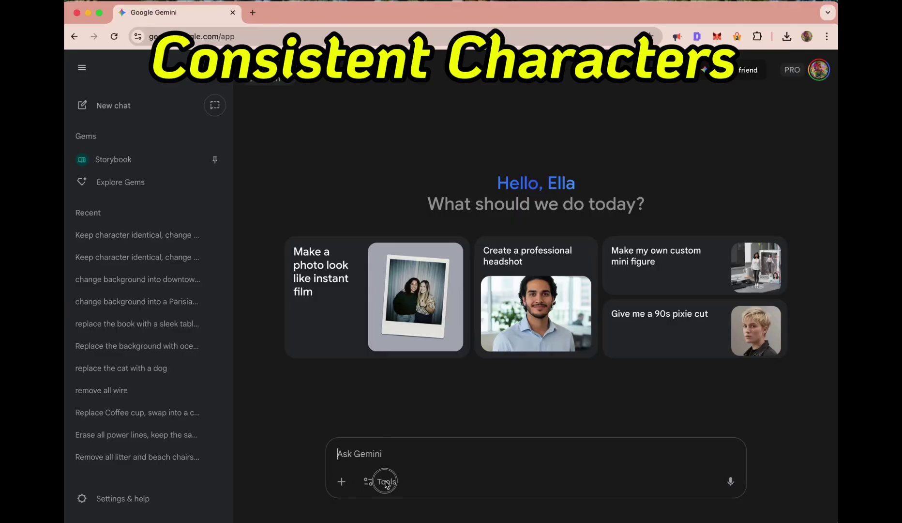
# Turn on Create images and attach the photo of the woman with a laptop from the Downloads folder, showing the files as icons
pyautogui.click(387, 481)
pyautogui.click(430, 407)
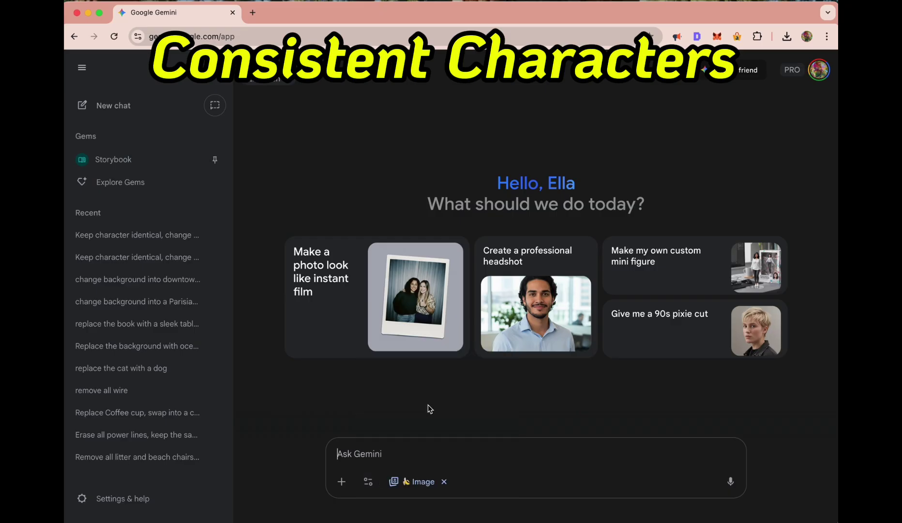
pyautogui.click(342, 481)
pyautogui.click(378, 405)
pyautogui.click(369, 155)
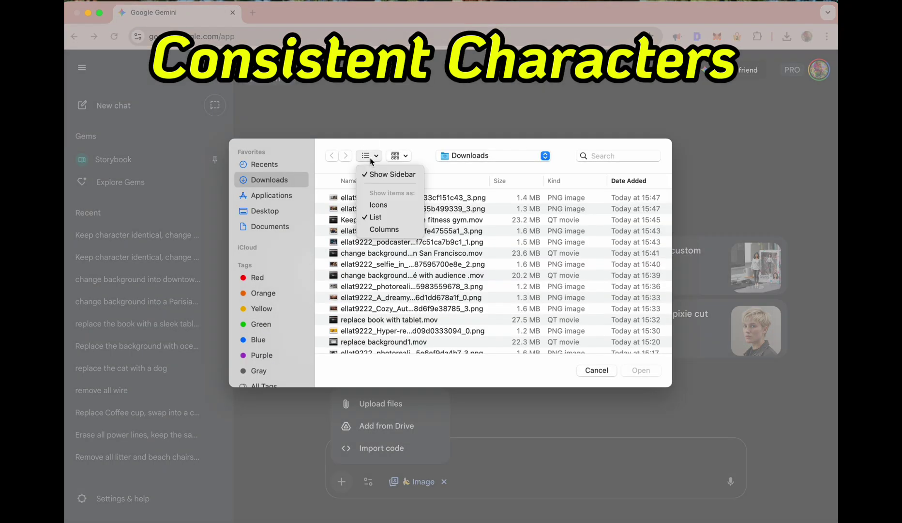
pyautogui.click(373, 202)
pyautogui.click(364, 208)
pyautogui.doubleClick(364, 208)
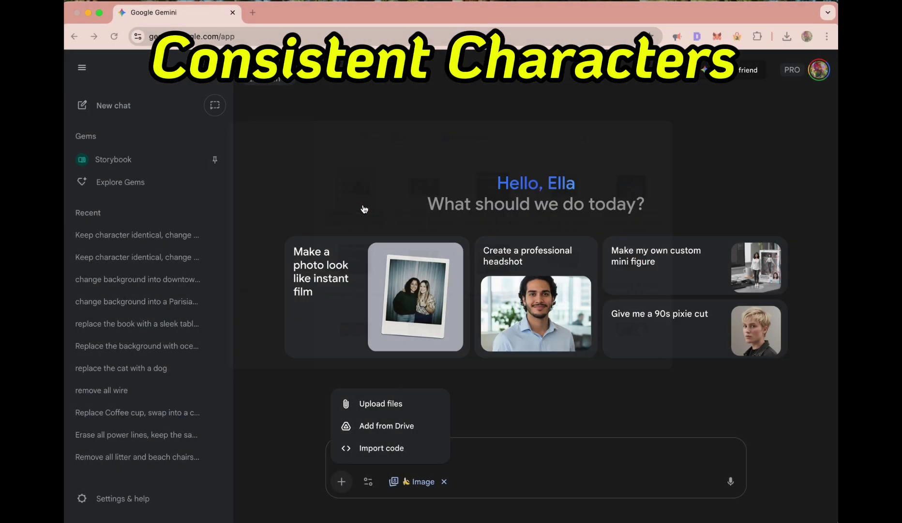
# Submit the prompt "Keep character identical, change outfit to formal, place in meeting room" and rate the result as a good response
pyautogui.write('Keep character identical, change outfit to formal, place in meeting room')
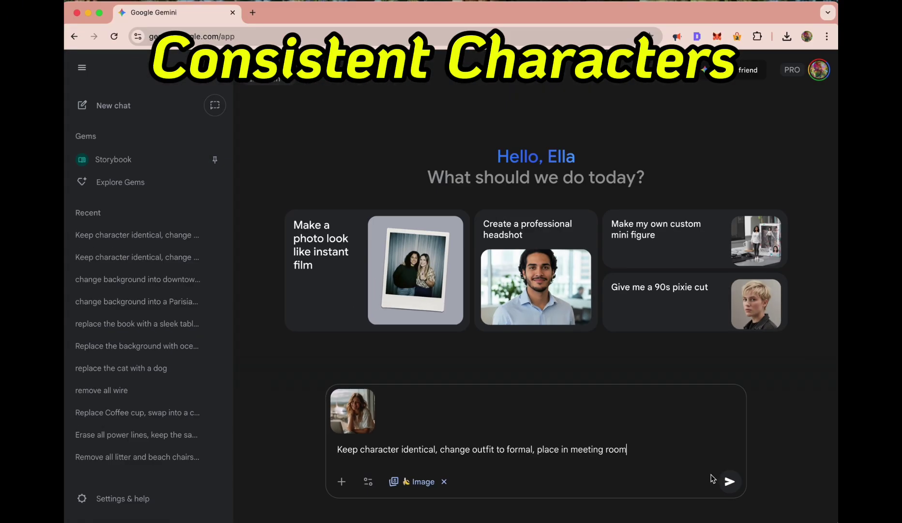
pyautogui.click(730, 481)
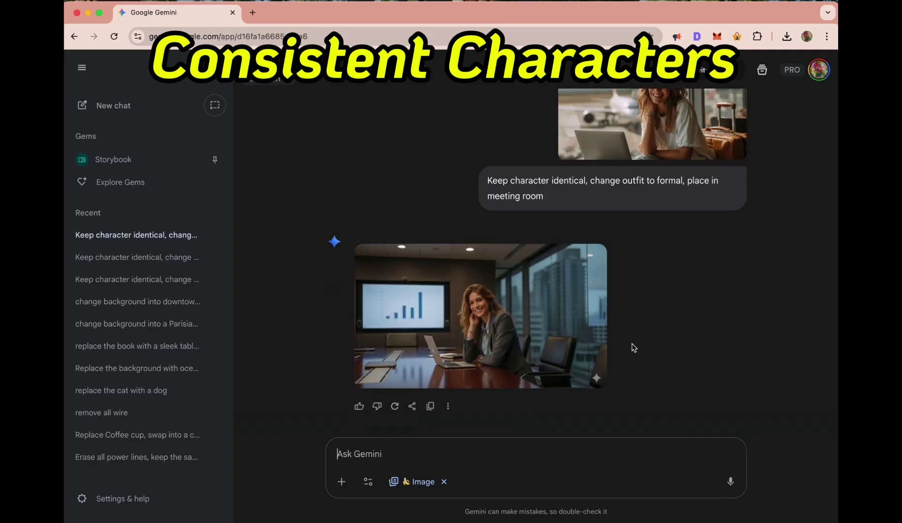
pyautogui.click(359, 406)
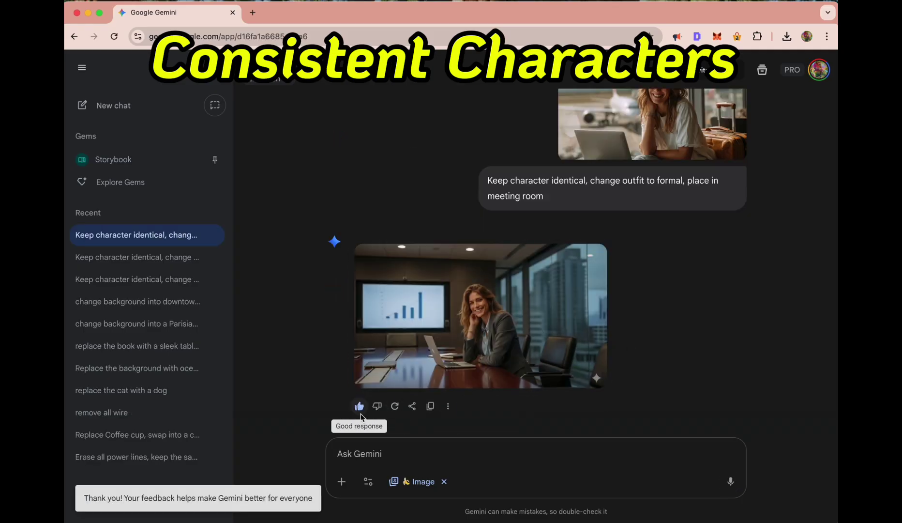
# Submit the spell-corrected follow-up prompt "Add people to meeting room, and make her the presenter" and inspect the generated image up close
pyautogui.click(358, 455)
pyautogui.write('A')
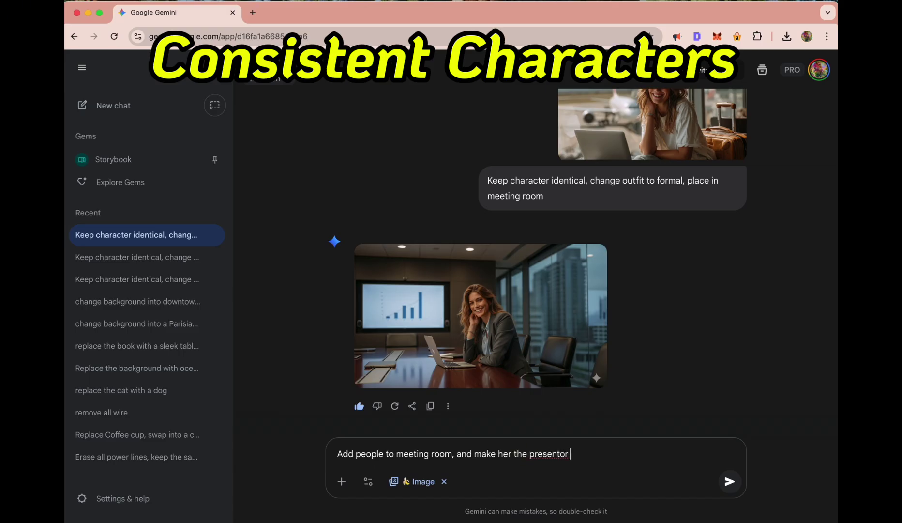
pyautogui.rightClick(542, 457)
pyautogui.click(565, 219)
pyautogui.click(728, 481)
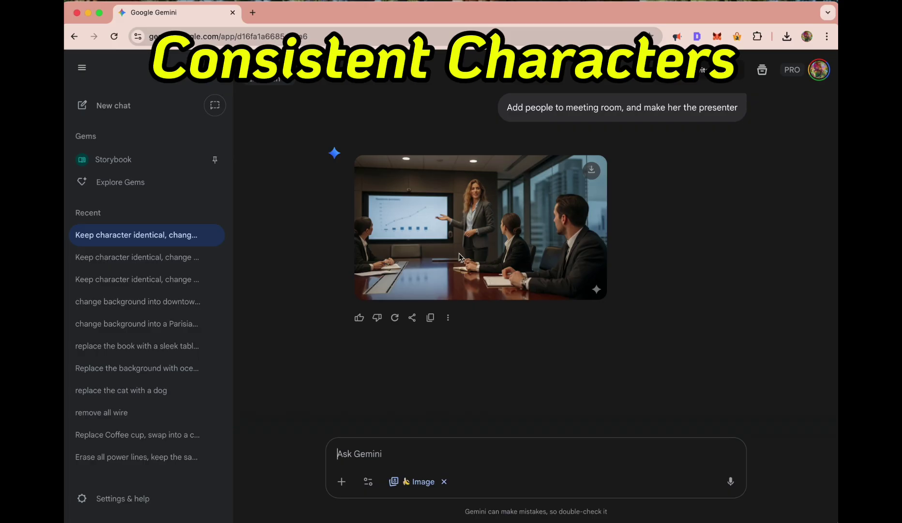
pyautogui.scroll(5, 555, 236)
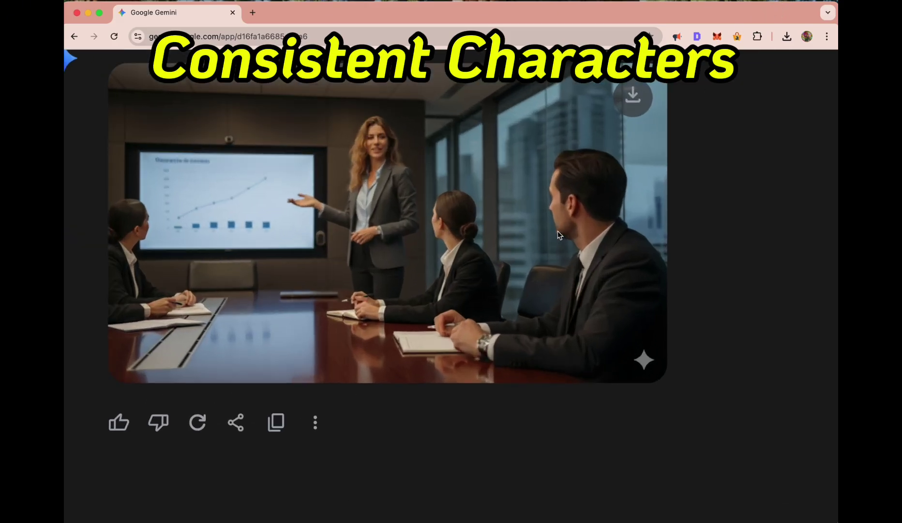
# In a new chat, turn on Create images and attach the photo of the bearded man at a desk from the Downloads folder
pyautogui.scroll(-5, 558, 231)
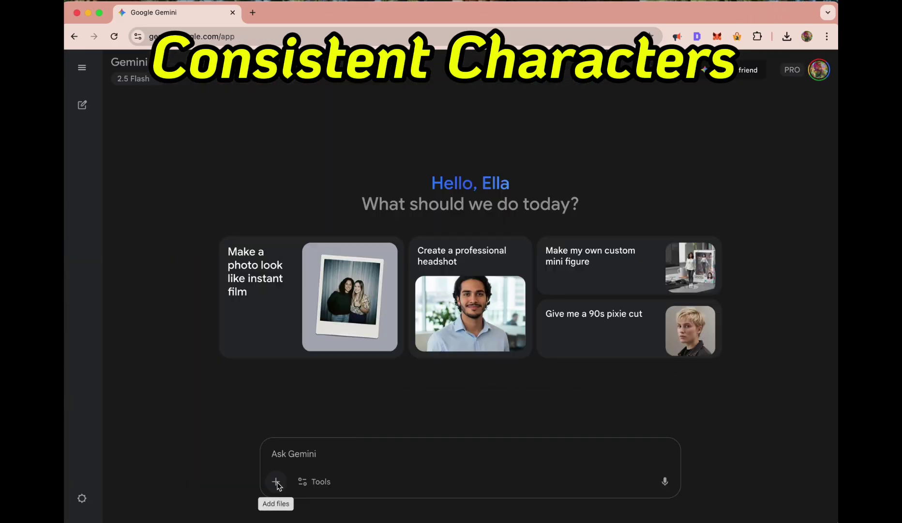
pyautogui.click(300, 482)
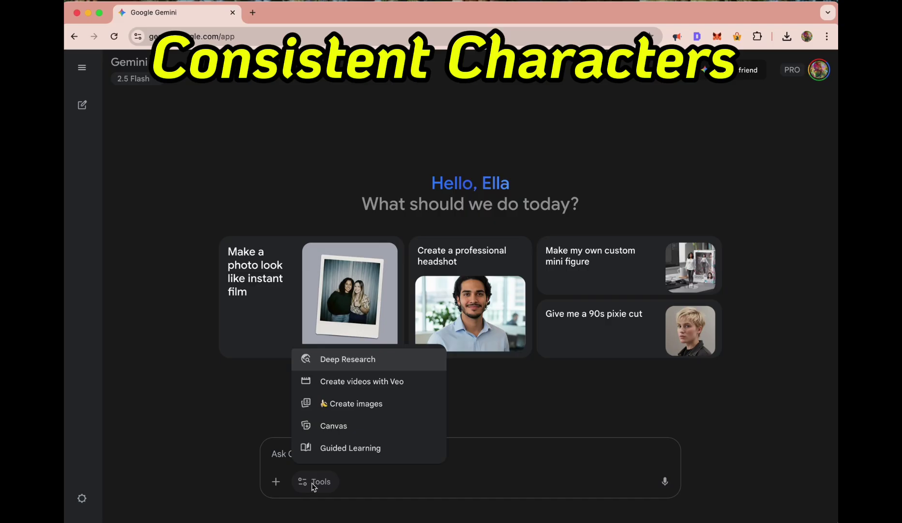
pyautogui.click(338, 409)
pyautogui.click(277, 480)
pyautogui.click(301, 405)
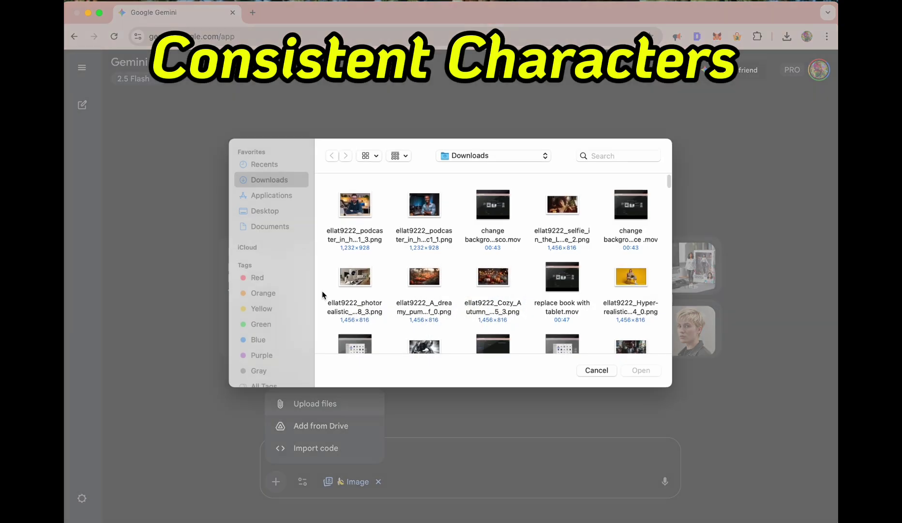
pyautogui.doubleClick(358, 209)
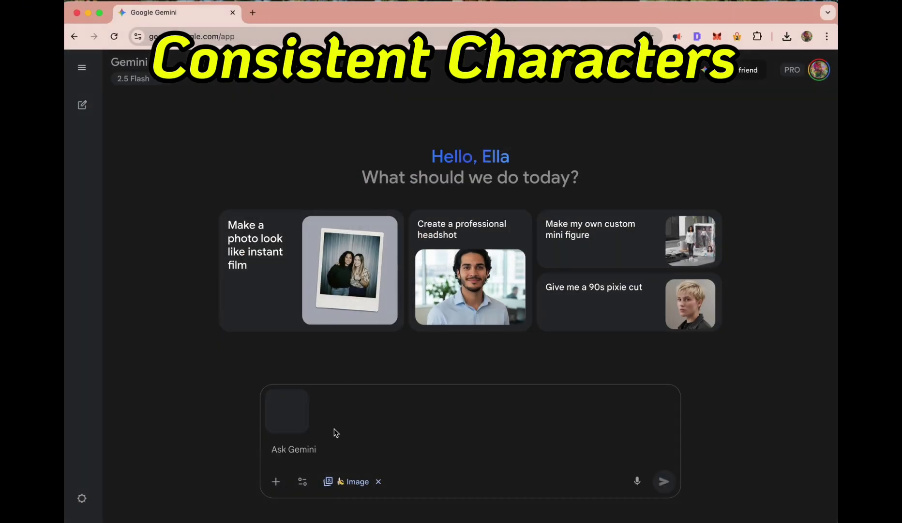
# Submit the prompt "Keep character identical, change outfit to gym clothes, place in fitness gym" and rate the result as a good response
pyautogui.write('Keep character identical, change outfit to gym clothes, place in fitness gym')
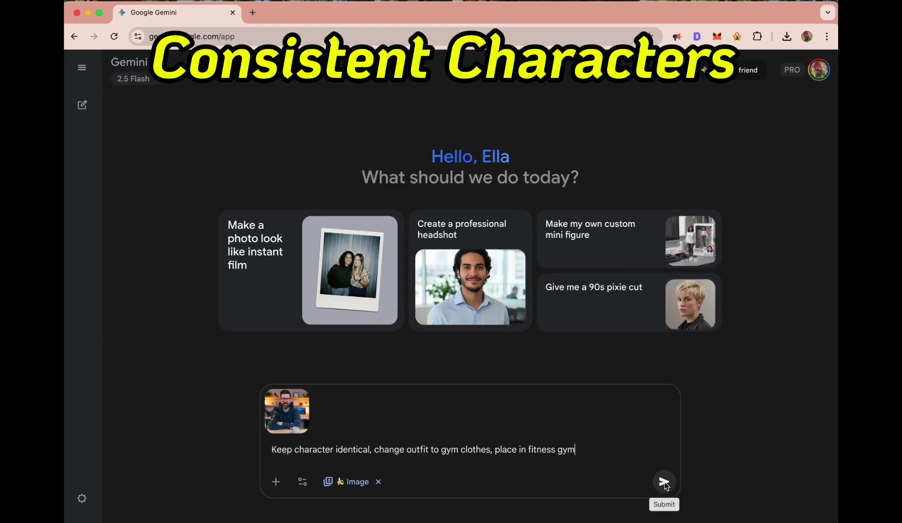
pyautogui.click(665, 482)
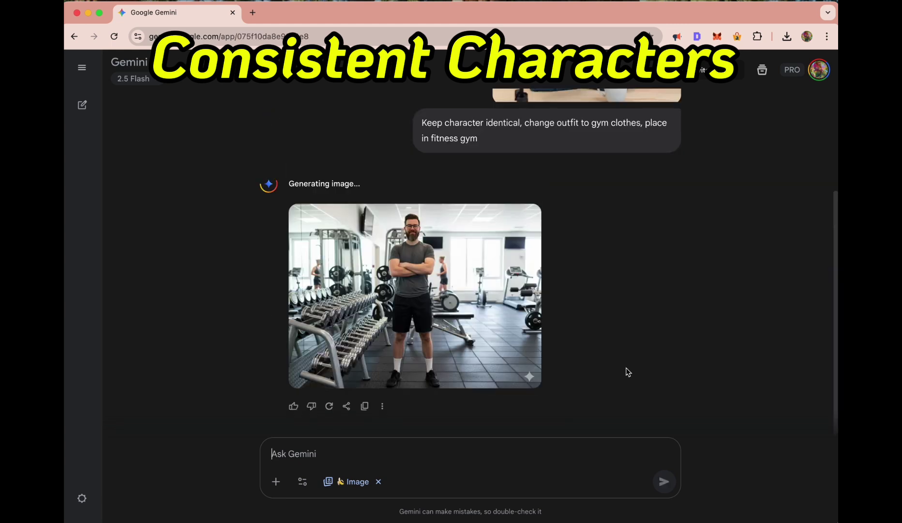
pyautogui.click(293, 405)
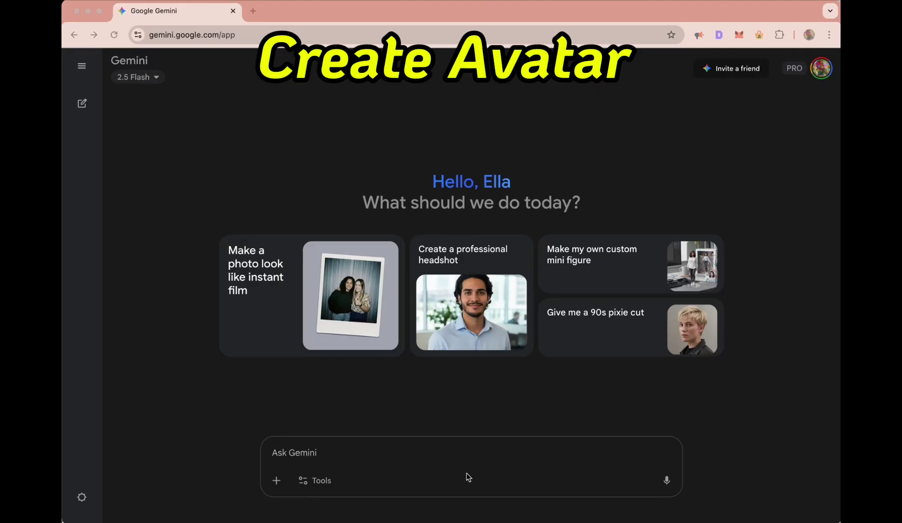
# Turn on Create images in a new chat and attach the photo of the woman with elephants from the Downloads folder
pyautogui.click(321, 482)
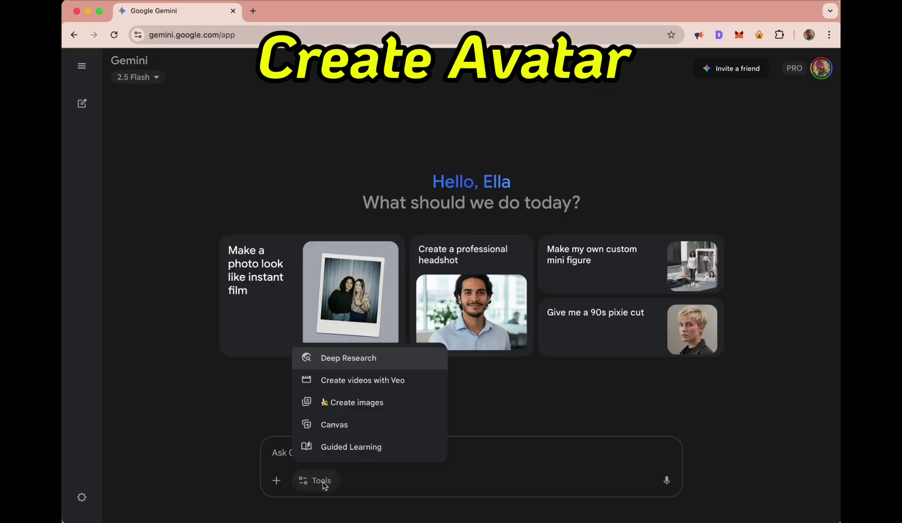
pyautogui.click(350, 403)
pyautogui.click(276, 480)
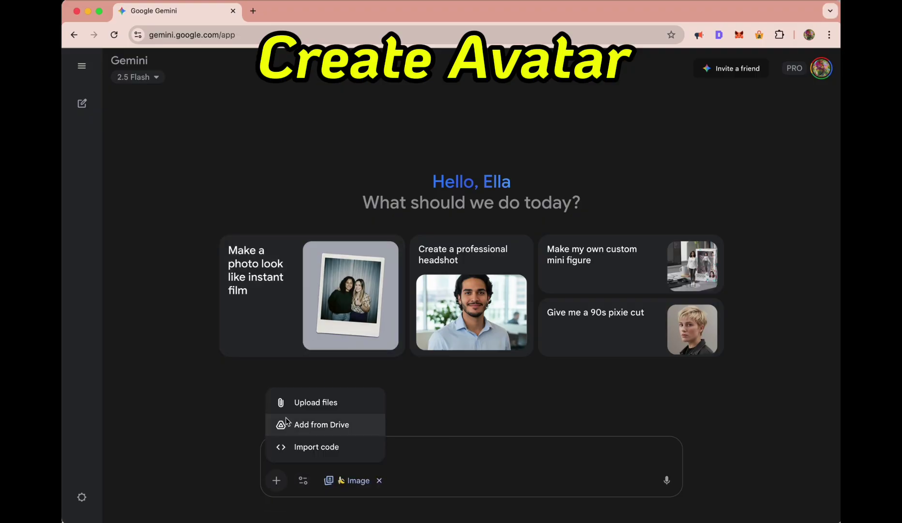
pyautogui.click(306, 409)
pyautogui.doubleClick(357, 199)
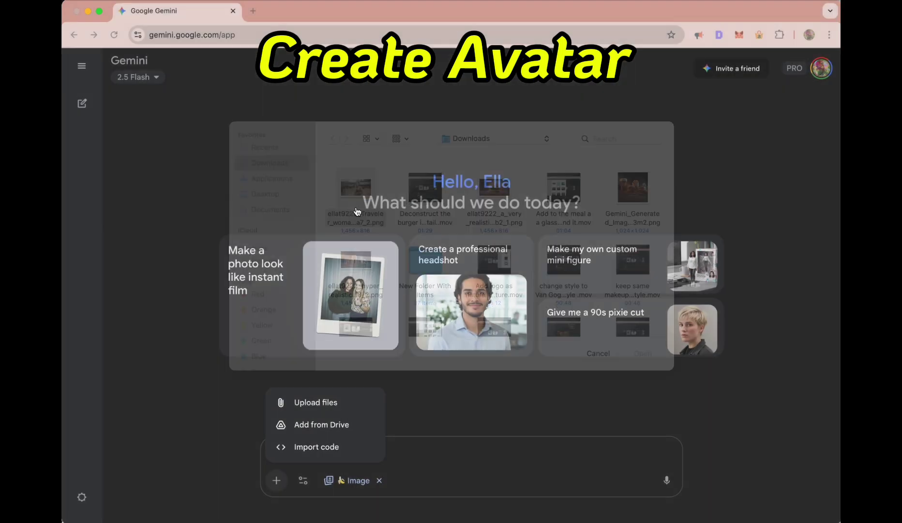
# Submit the prompt "Create a Pixar Style Avatar" with the attached photo of the woman
pyautogui.write('Create a Pixar Style Avatar')
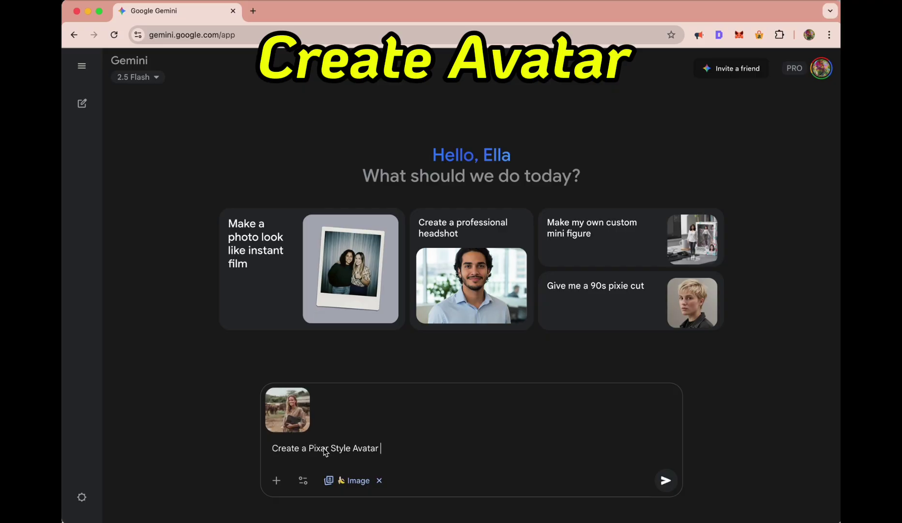
pyautogui.scroll(5, 319, 424)
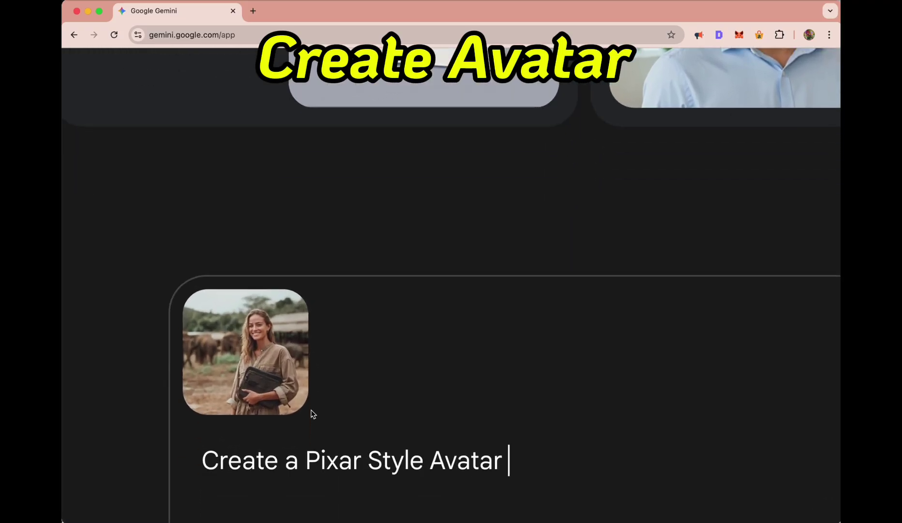
pyautogui.scroll(-5, 312, 414)
pyautogui.click(724, 473)
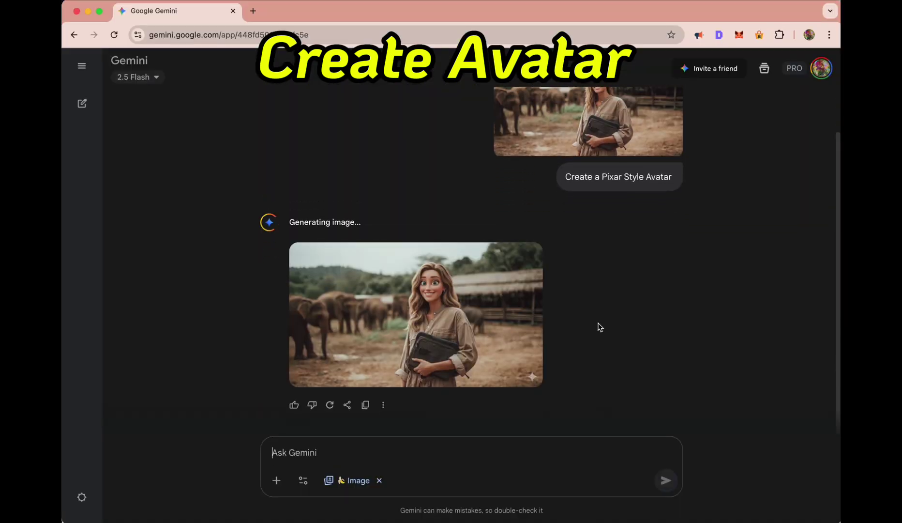
# Compare the generated Pixar-style avatar up close with the original photo and rate it as a good response
pyautogui.scroll(5, 445, 319)
pyautogui.scroll(3, 445, 318)
pyautogui.scroll(5, 445, 319)
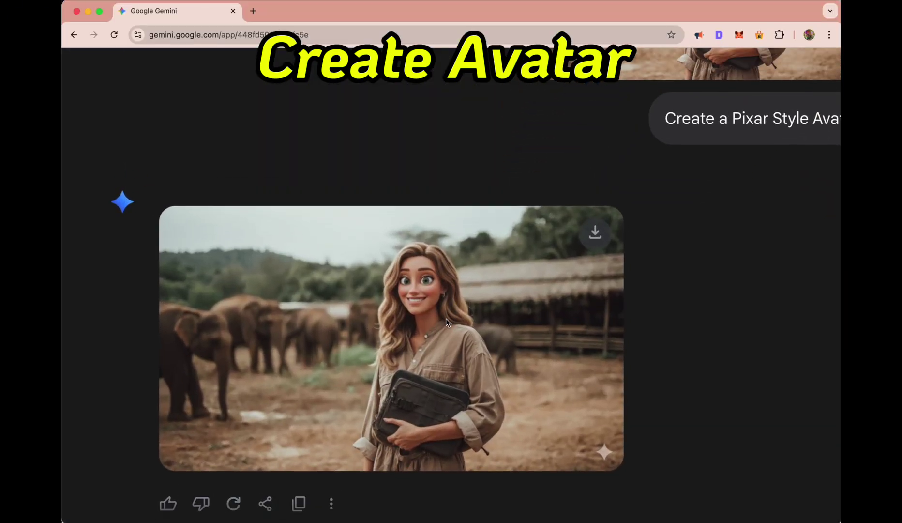
pyautogui.scroll(-3, 446, 318)
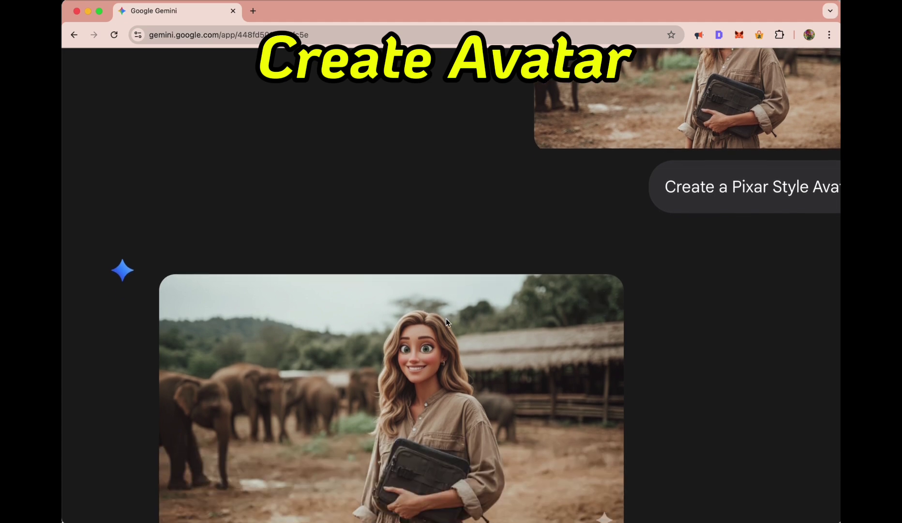
pyautogui.scroll(-5, 446, 318)
pyautogui.click(294, 404)
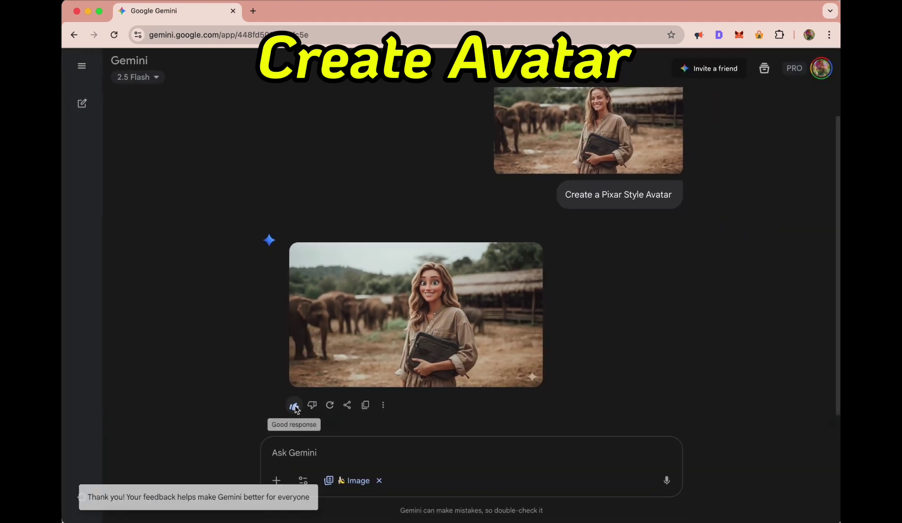
# Start another chat with Create images on and attach the same photo of the woman with elephants again
pyautogui.press('super+shift+o')
pyautogui.click(303, 481)
pyautogui.press('Escape')
pyautogui.click(277, 480)
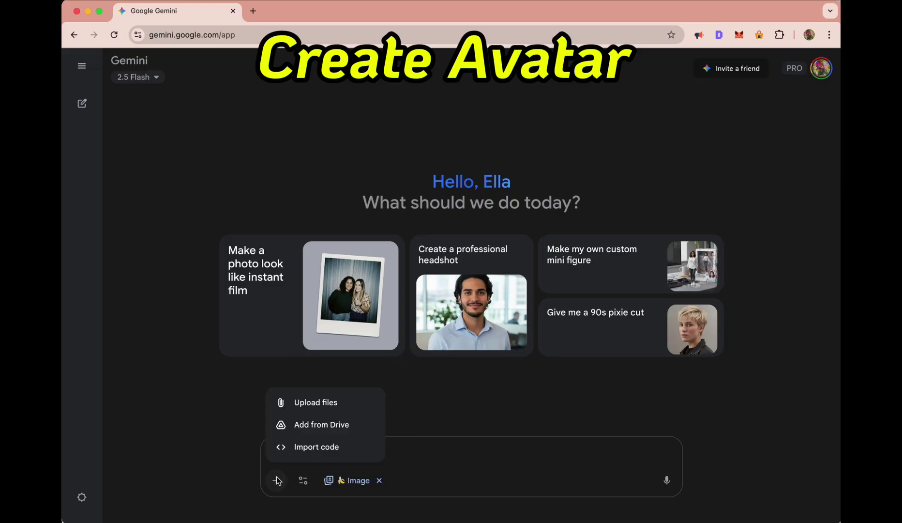
pyautogui.click(309, 403)
pyautogui.doubleClick(425, 206)
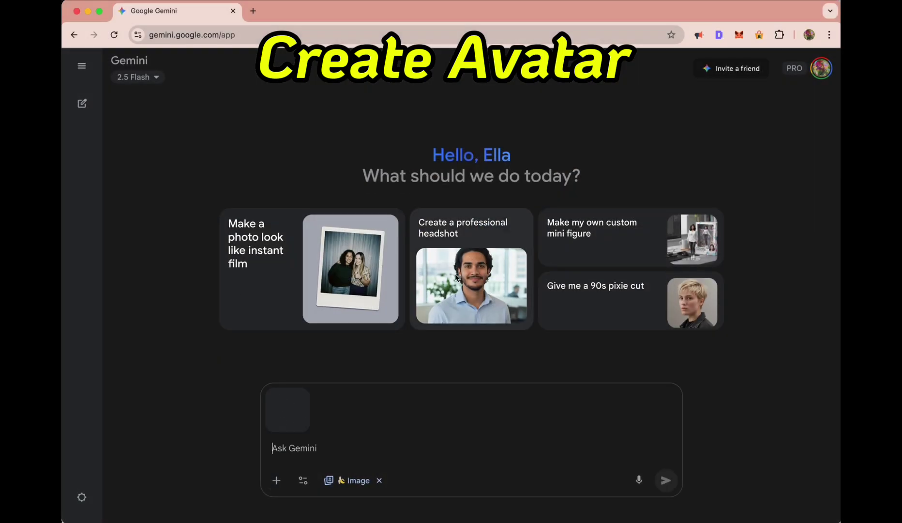
# Submit the prompt "Create a Professional Avatar with formal attire" with the attached photo
pyautogui.write('Create a Professional Avatar with formal attire')
pyautogui.scroll(5, 317, 441)
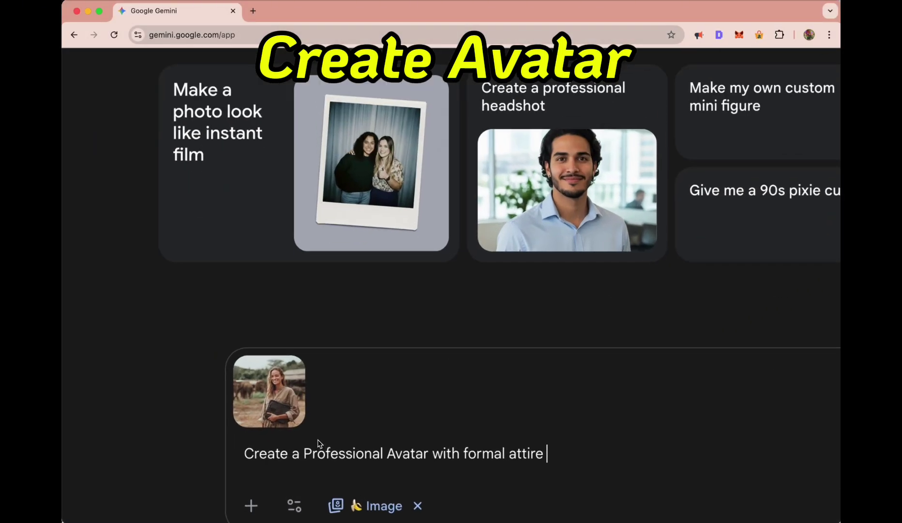
pyautogui.scroll(-5, 318, 443)
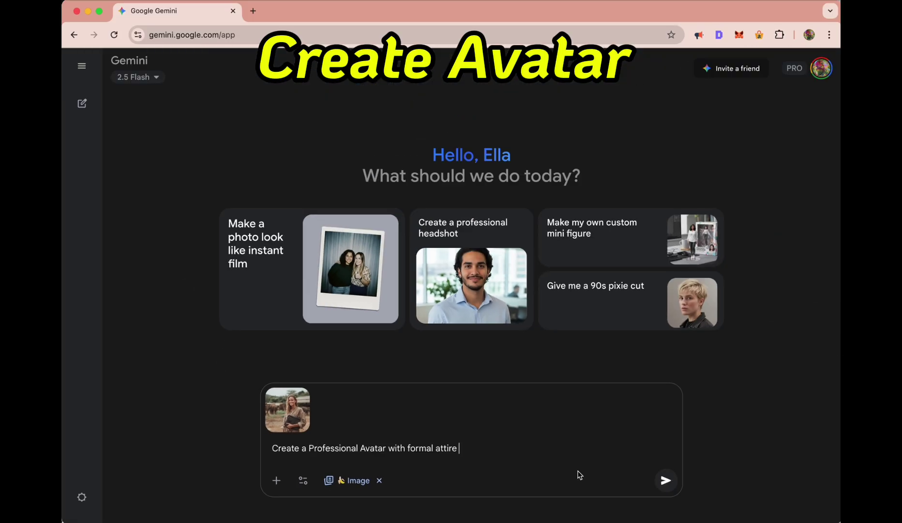
pyautogui.click(665, 480)
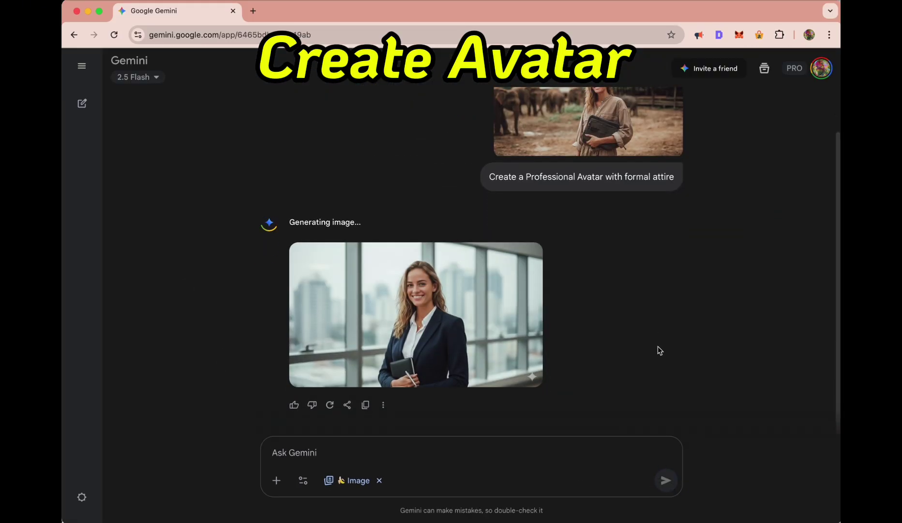
# Compare the generated formal-attire avatar up close with the original photo and rate it as a good response
pyautogui.scroll(5, 616, 313)
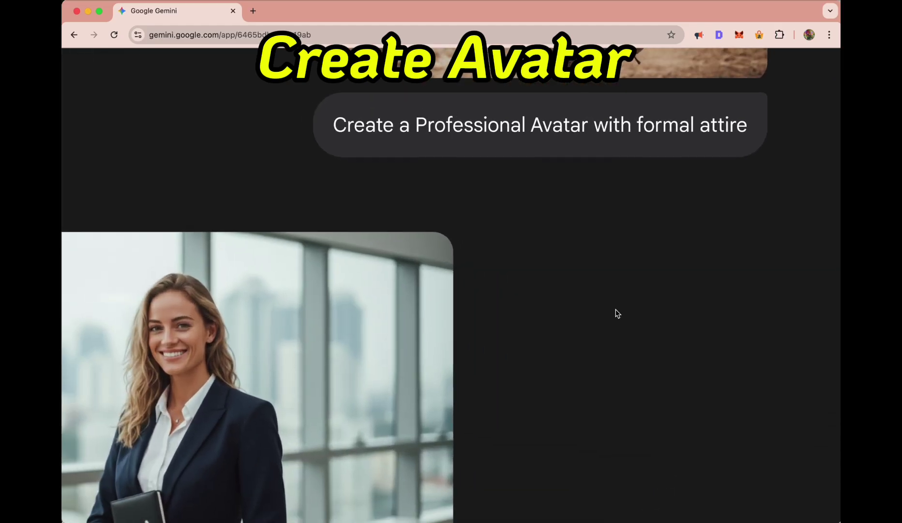
pyautogui.scroll(5, 616, 313)
pyautogui.scroll(-2, 616, 312)
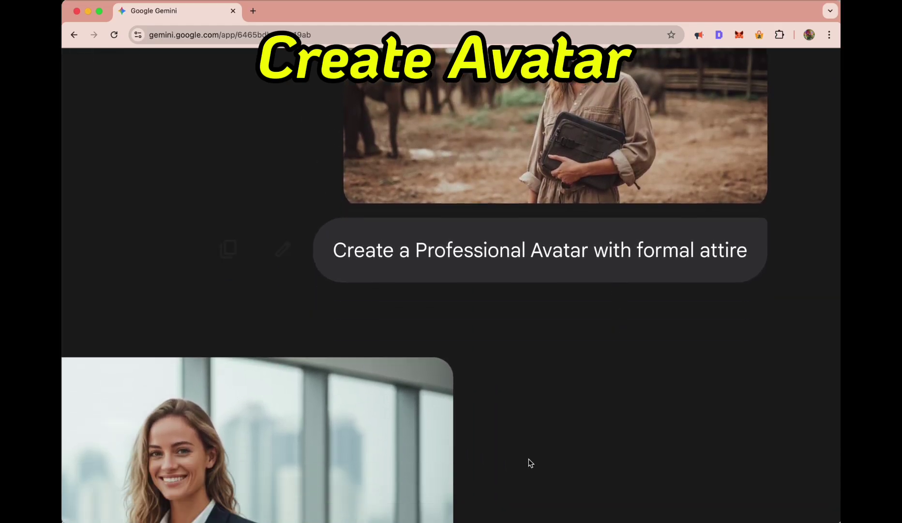
pyautogui.scroll(-5, 533, 436)
pyautogui.scroll(-2, 261, 475)
pyautogui.click(153, 442)
pyautogui.scroll(-5, 546, 316)
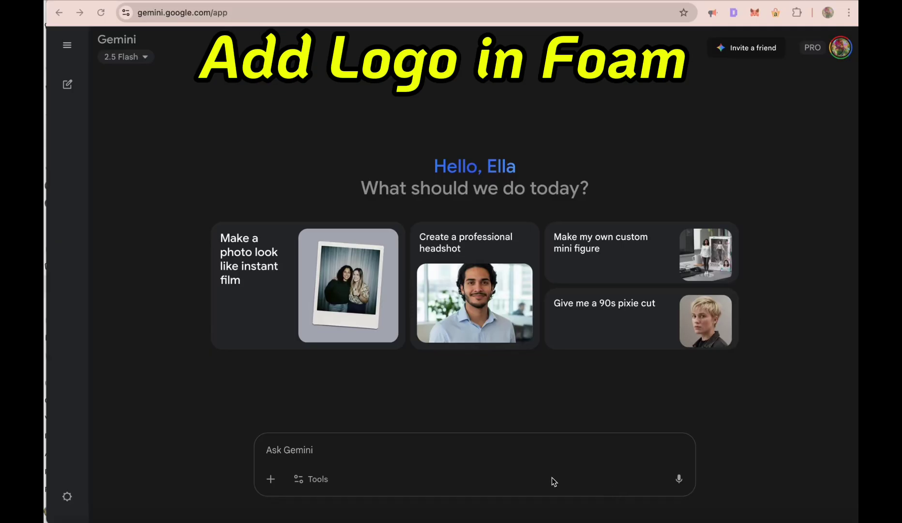
# Turn on Create images in a new chat and attach the golden spiral shell logo from the Finder window
pyautogui.click(317, 479)
pyautogui.click(331, 398)
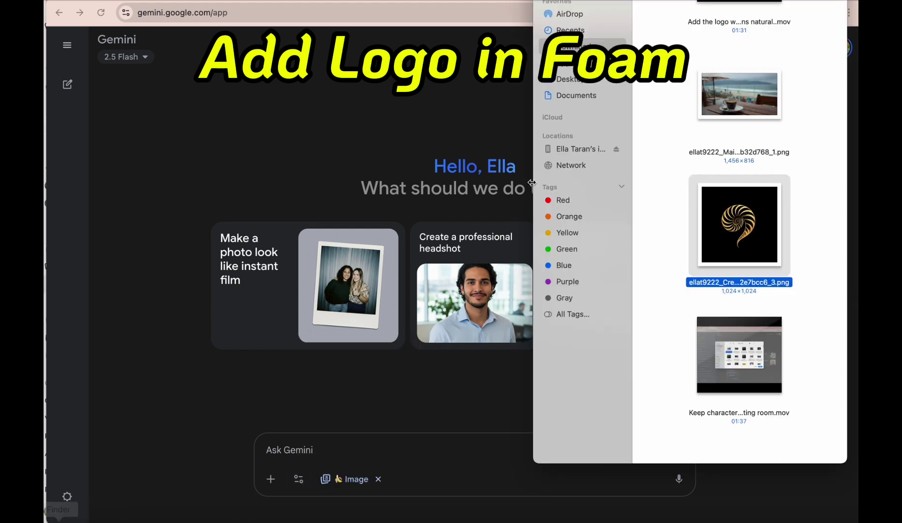
pyautogui.moveTo(733, 237); pyautogui.dragTo(424, 417)
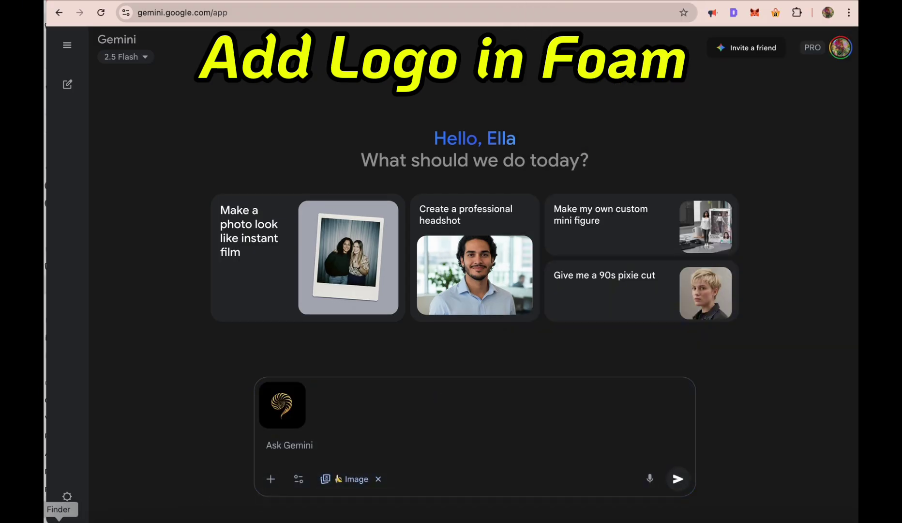
# Find the photo of a coffee cup on a beachside table in the Finder window and attach it alongside the logo
pyautogui.click(68, 519)
pyautogui.scroll(3, 732, 167)
pyautogui.scroll(10, 732, 167)
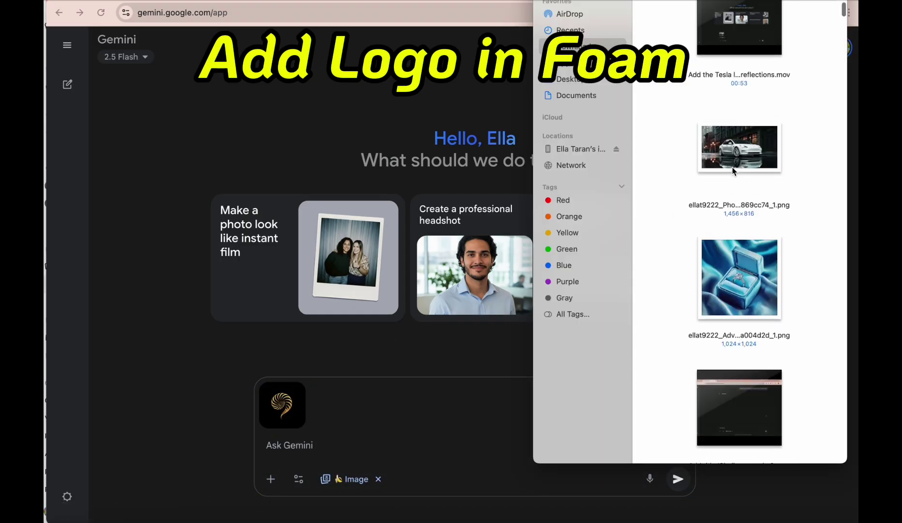
pyautogui.scroll(-2, 734, 169)
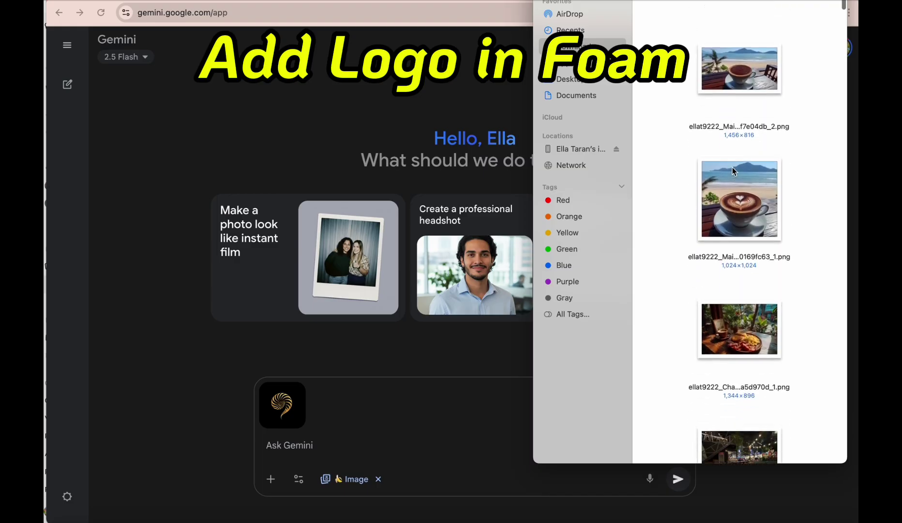
pyautogui.moveTo(744, 71); pyautogui.dragTo(344, 424)
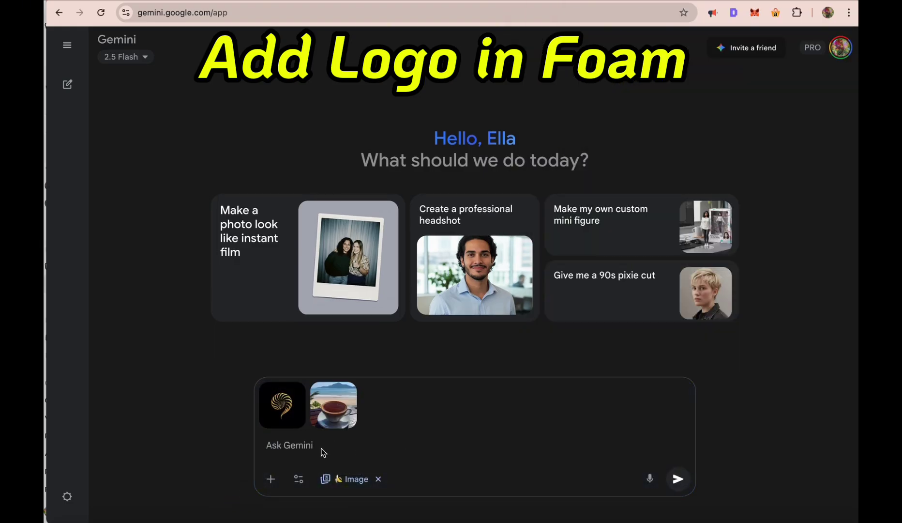
# Submit the prompt "Add logo as natural latte art in the foam, smooth microfoam texture" and rate the result as a good response
pyautogui.write('Add logo as natural latte art in the foam, smooth microfoam texture')
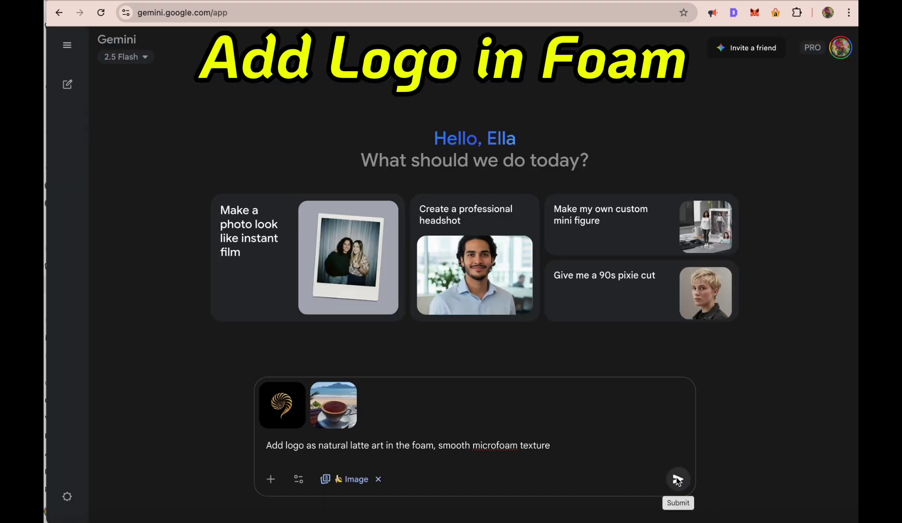
pyautogui.click(678, 479)
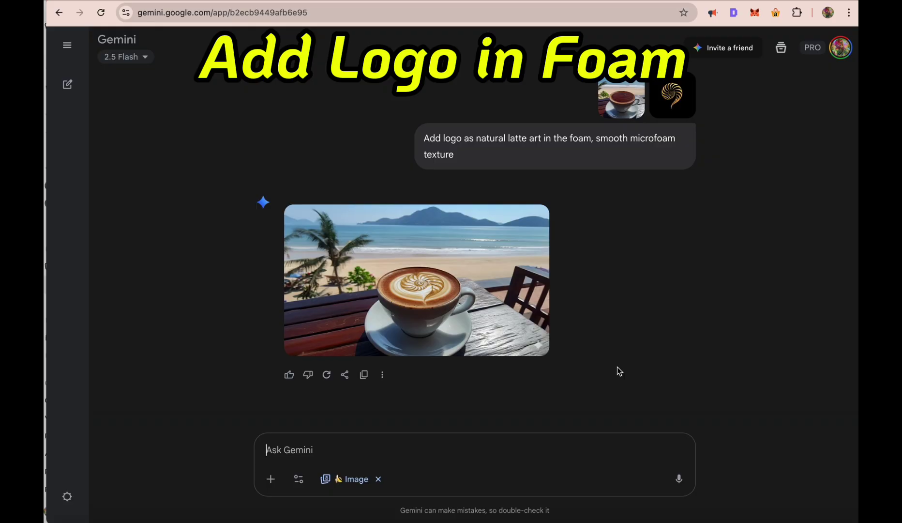
pyautogui.moveTo(487, 315)
pyautogui.scroll(5, 434, 283)
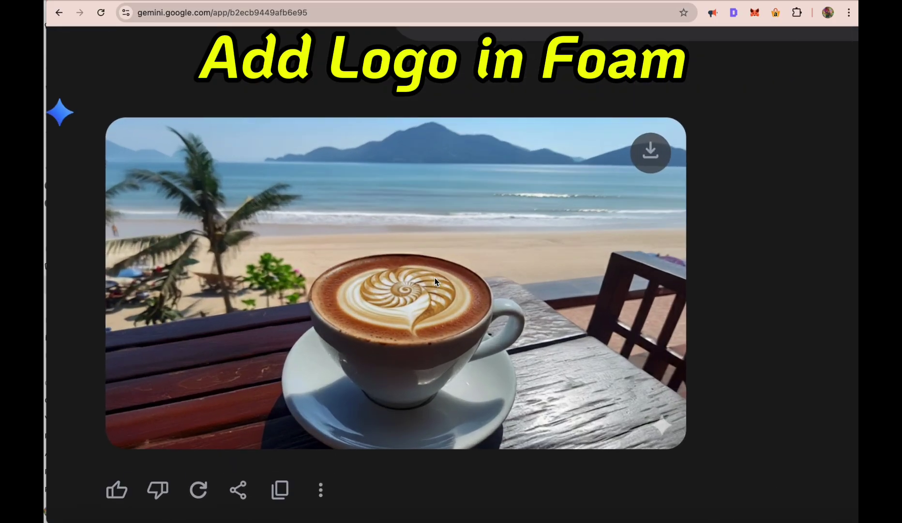
pyautogui.scroll(-5, 435, 277)
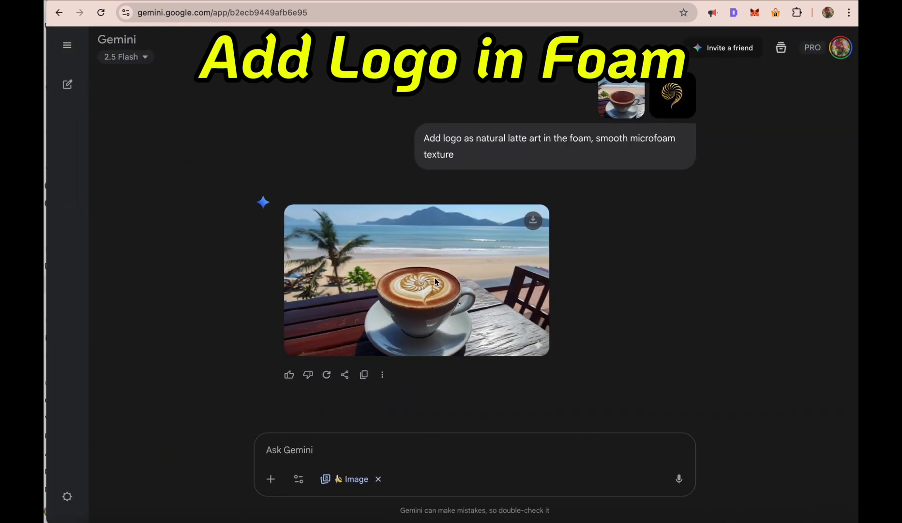
pyautogui.click(290, 374)
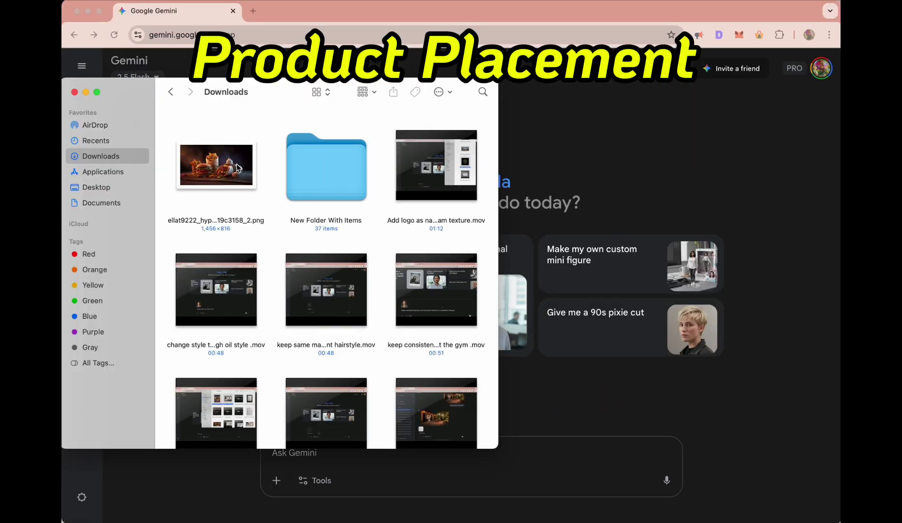
# Attach the burger-and-wraps meal photo and the golden spiral shell logo from the Finder window's New Folder With Items to the chat
pyautogui.moveTo(222, 162); pyautogui.dragTo(531, 428)
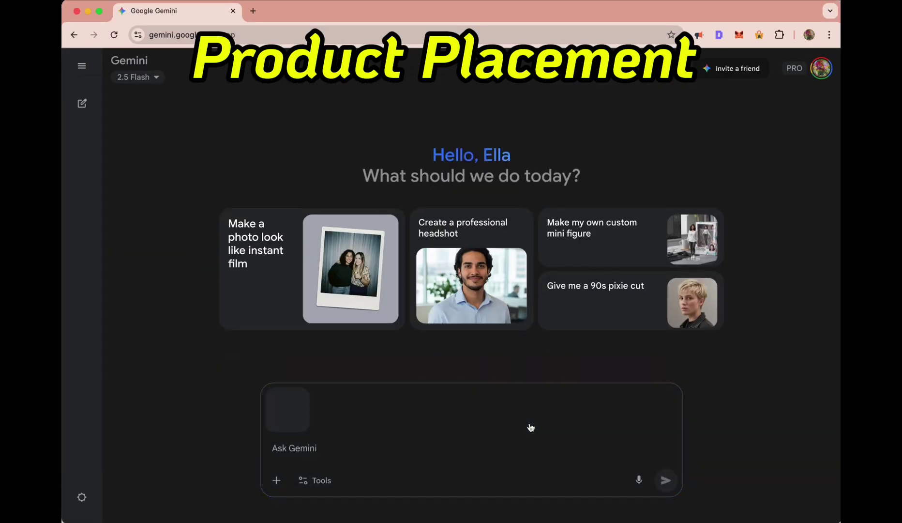
pyautogui.click(305, 453)
pyautogui.press('capslock')
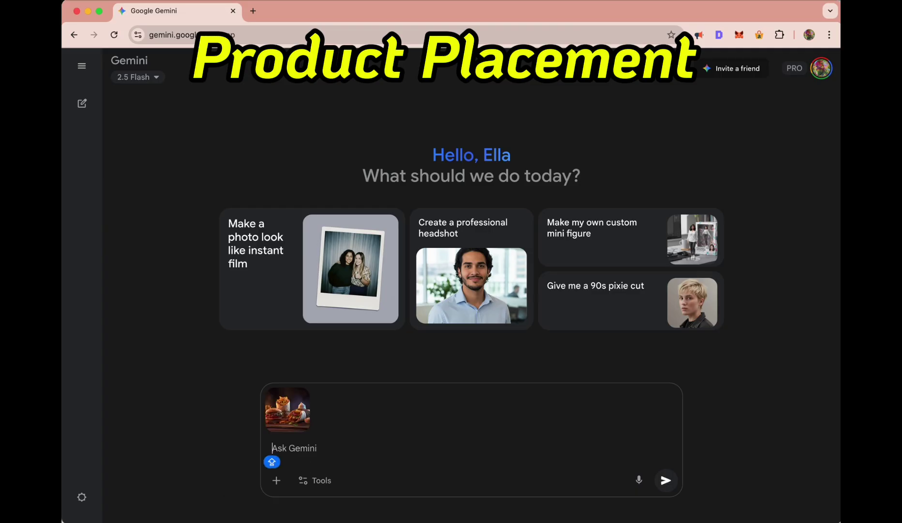
pyautogui.press('super+Tab')
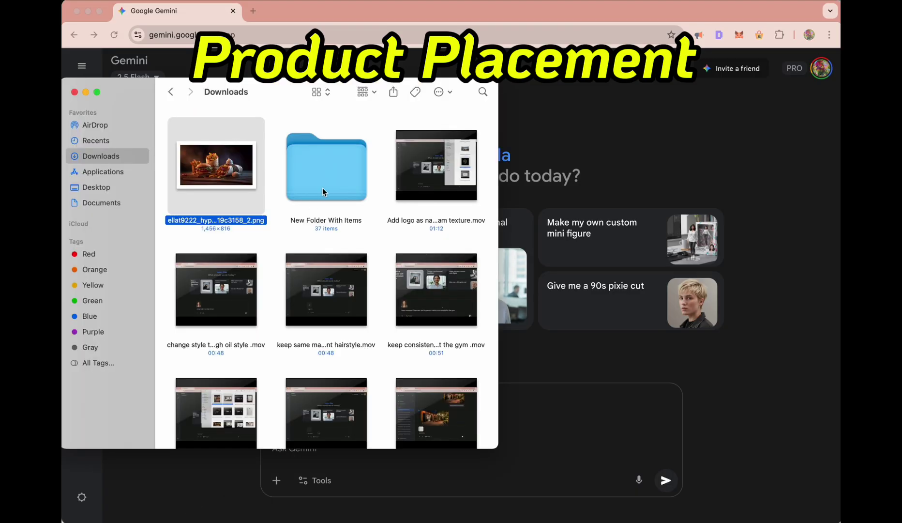
pyautogui.doubleClick(332, 171)
pyautogui.moveTo(261, 245); pyautogui.dragTo(445, 445)
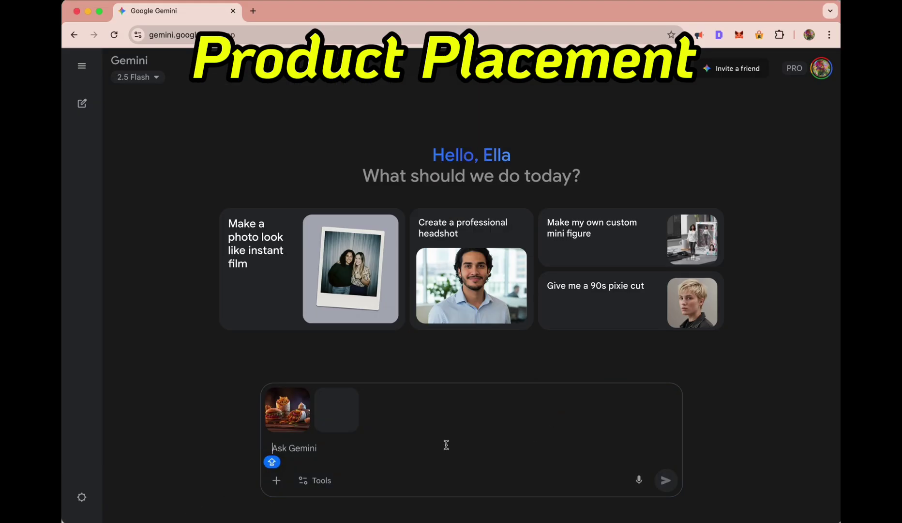
# Submit "Add to the meal a a glass of beer, with the logo wrapped around it. glass to be near the meal" and download the result
pyautogui.click(310, 452)
pyautogui.write('Add to the meal a a glass of beer, with the logo wrapped around it. glass to be near the meal')
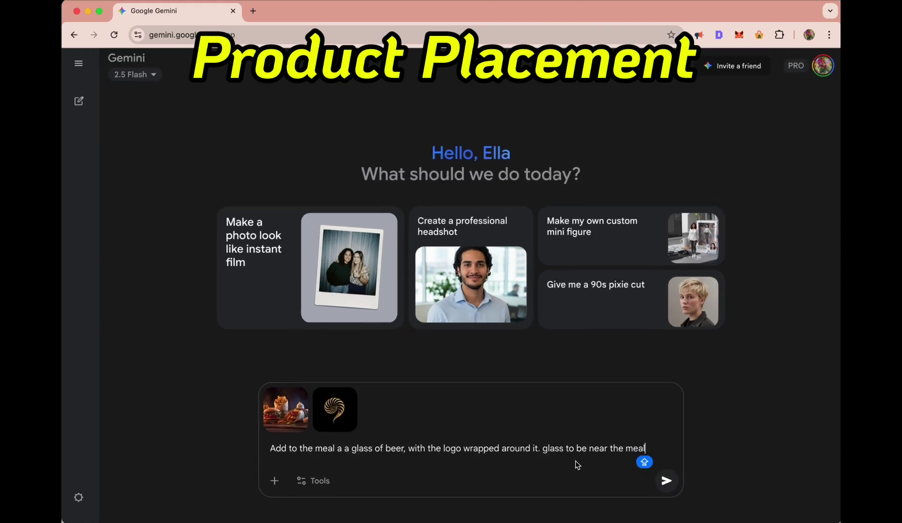
pyautogui.scroll(3, 575, 461)
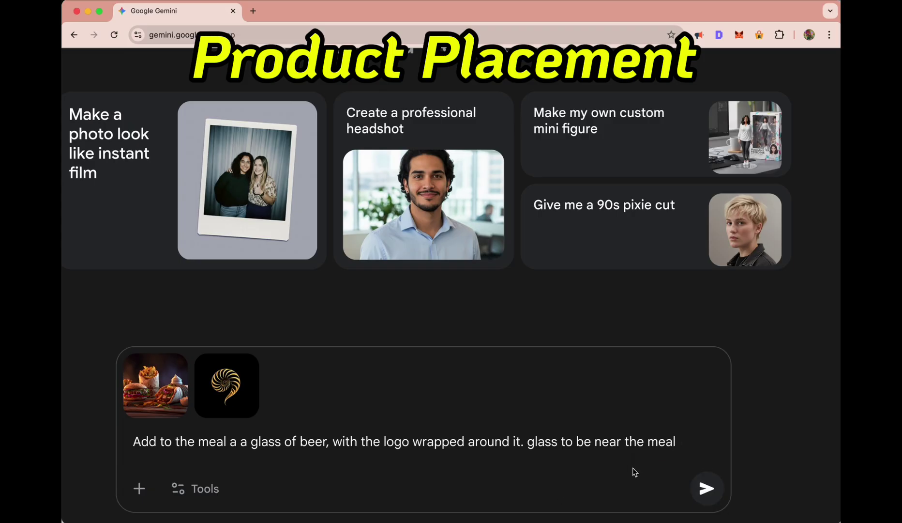
pyautogui.scroll(-3, 635, 468)
pyautogui.click(697, 484)
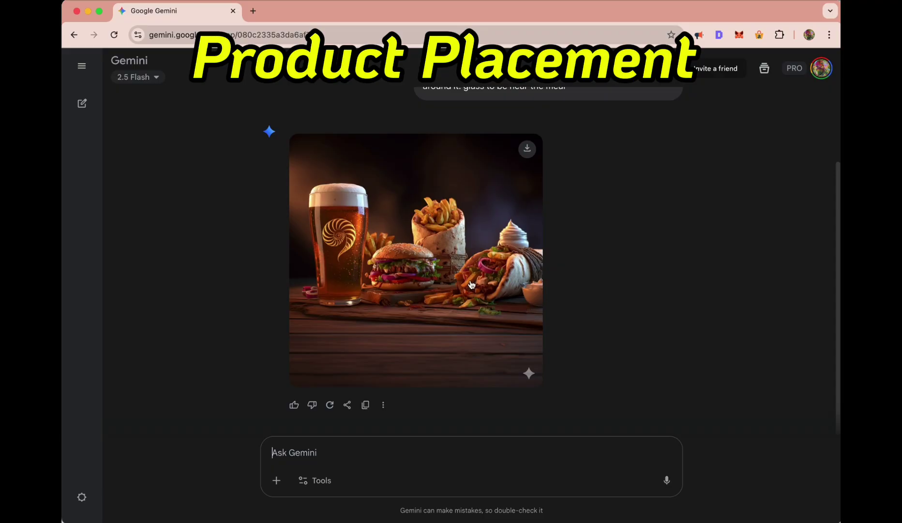
pyautogui.click(472, 284)
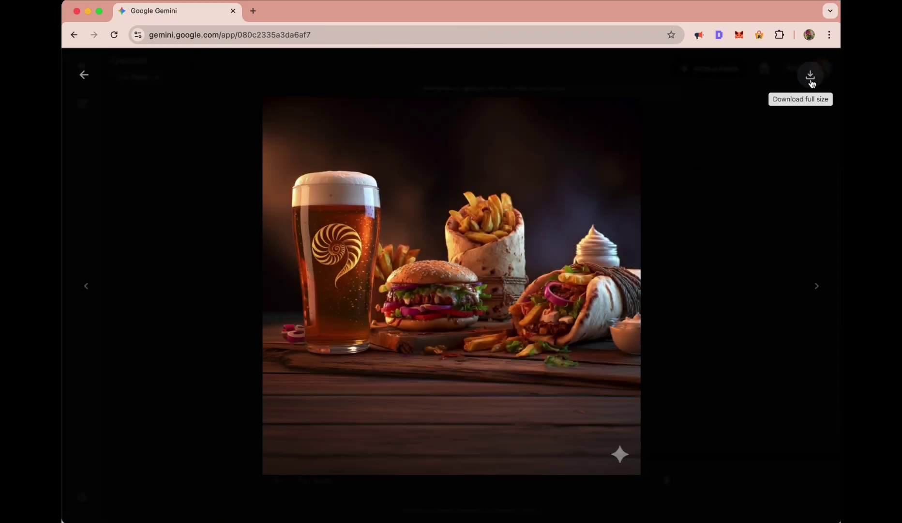
pyautogui.click(810, 75)
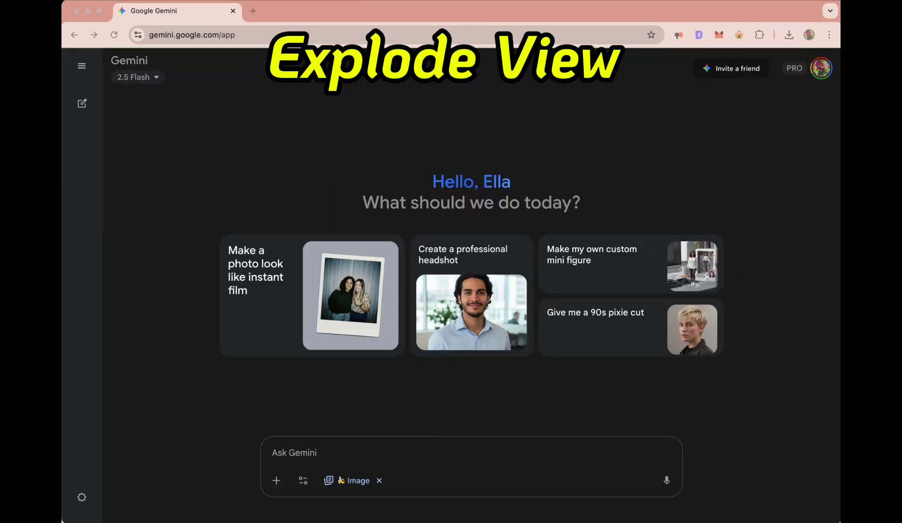
# Attach the cheeseburger photo from Finder and submit "Deconstruct the burger into an exploded view, each ingredient floating above one another, realistic detail."
pyautogui.press('super+Tab')
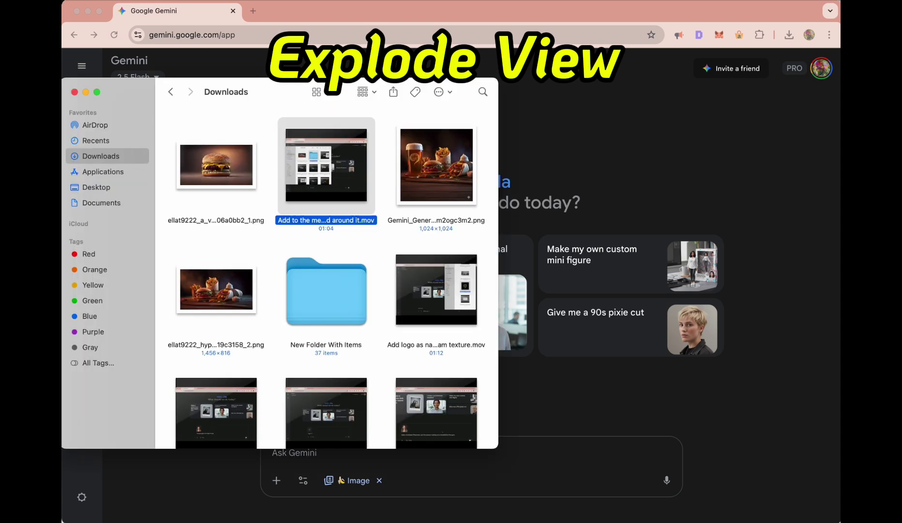
pyautogui.moveTo(200, 162); pyautogui.dragTo(517, 439)
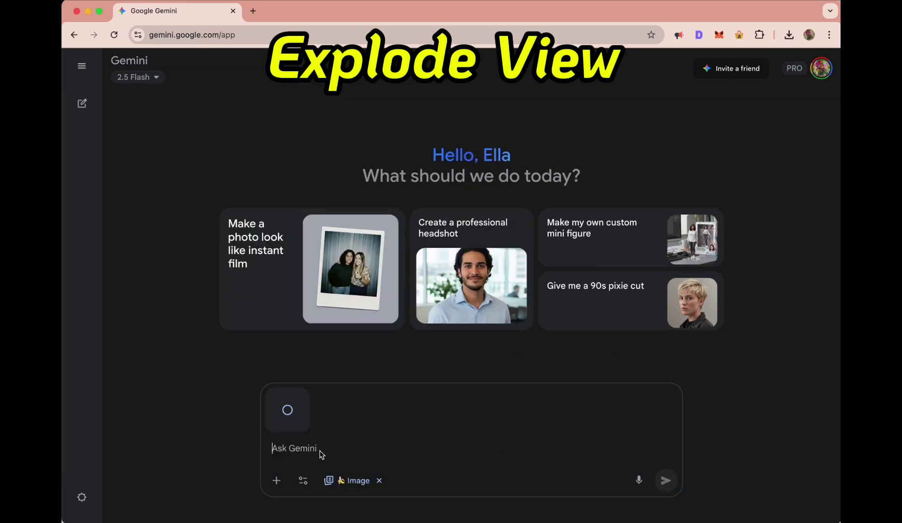
pyautogui.write('Deconstruct the burger into an exploded view, each ingredient floating above one another, realistic detail.')
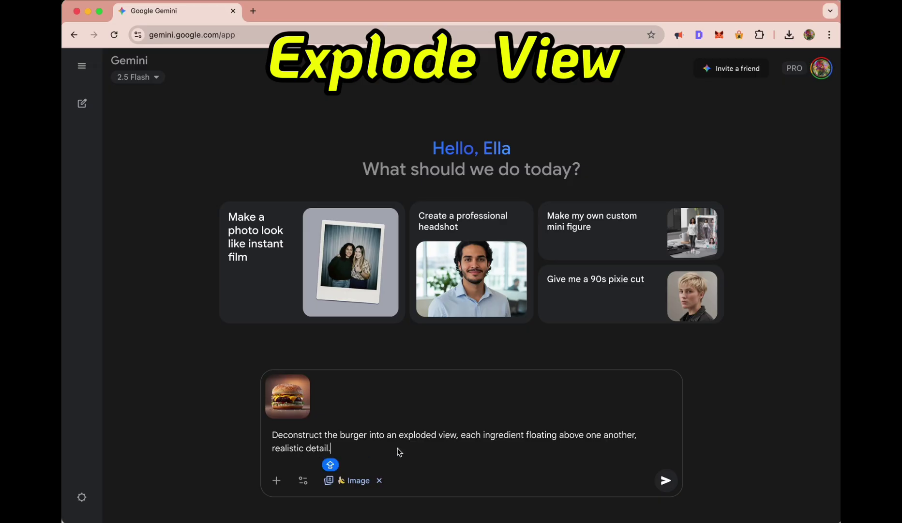
pyautogui.scroll(5, 399, 452)
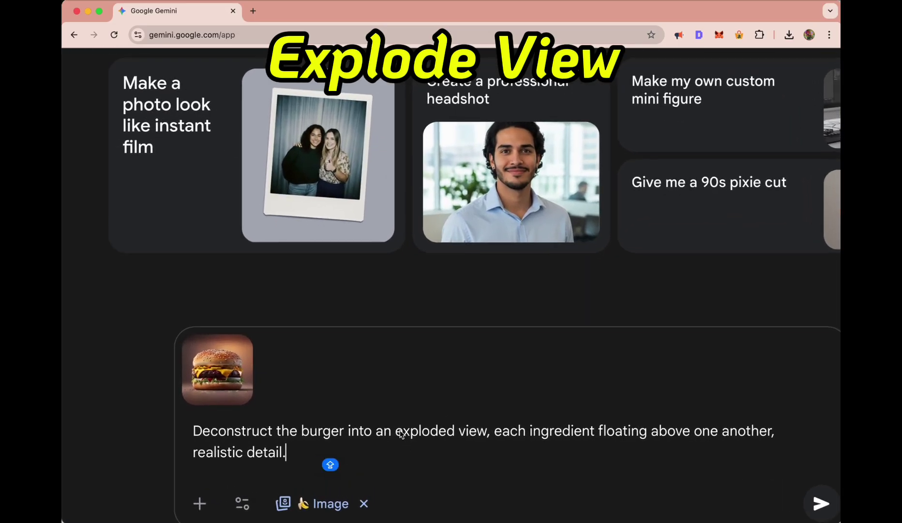
pyautogui.moveTo(398, 432); pyautogui.dragTo(491, 440)
pyautogui.scroll(-5, 491, 440)
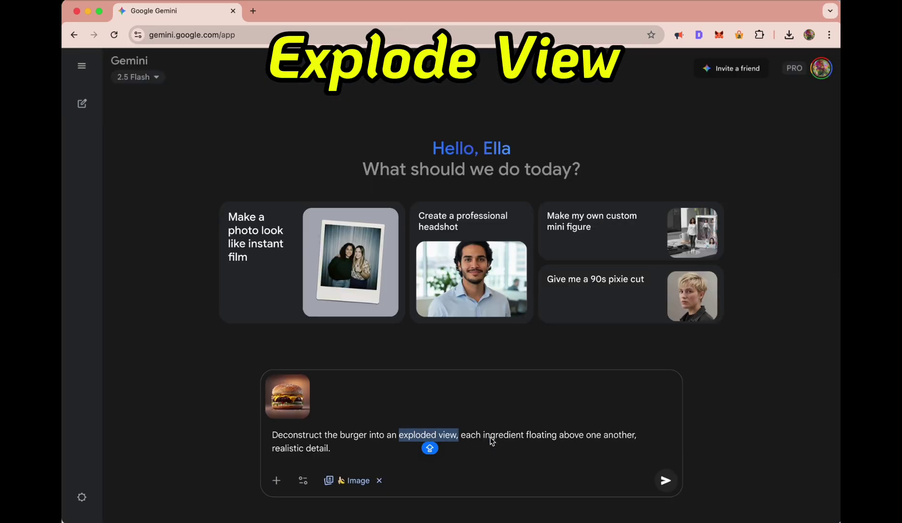
pyautogui.click(667, 481)
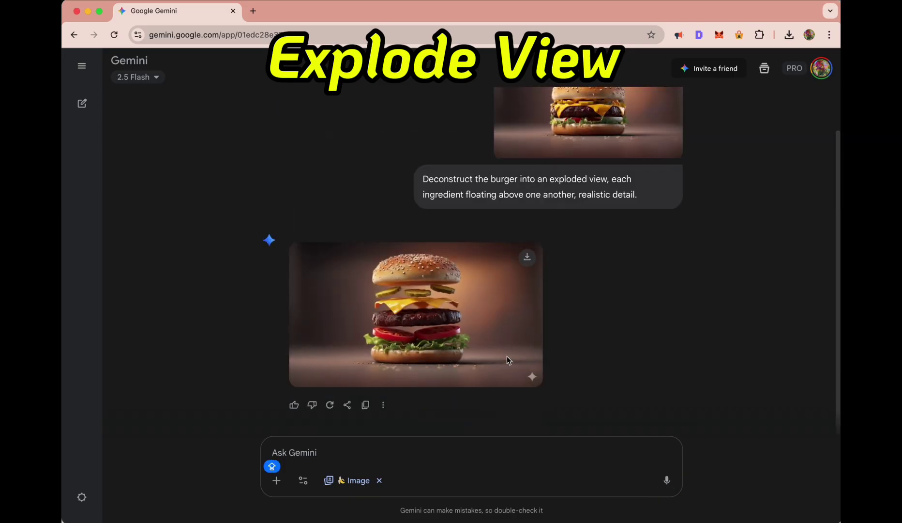
# Submit the follow-up prompt "make it explode more" and inspect the newly generated burger image up close
pyautogui.click(298, 455)
pyautogui.write('make ir')
pyautogui.press('BackSpace')
pyautogui.press('BackSpace')
pyautogui.write('t explode more')
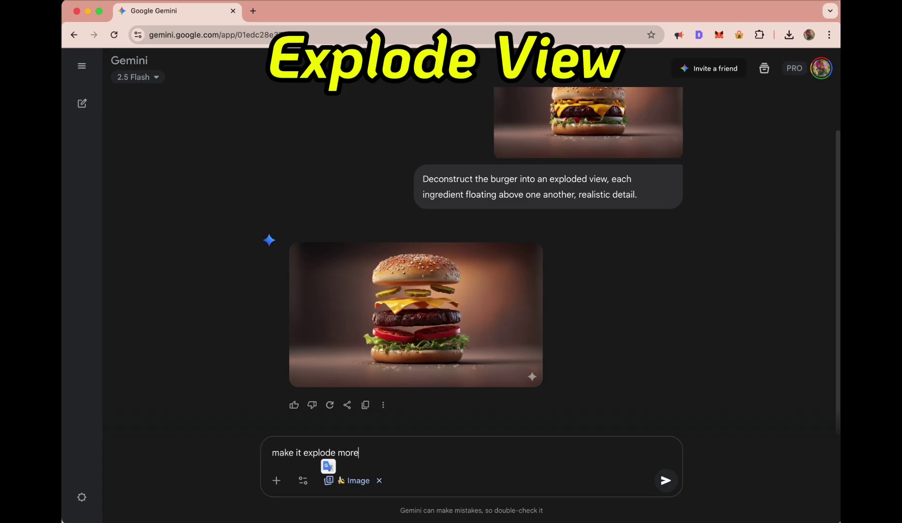
pyautogui.click(666, 480)
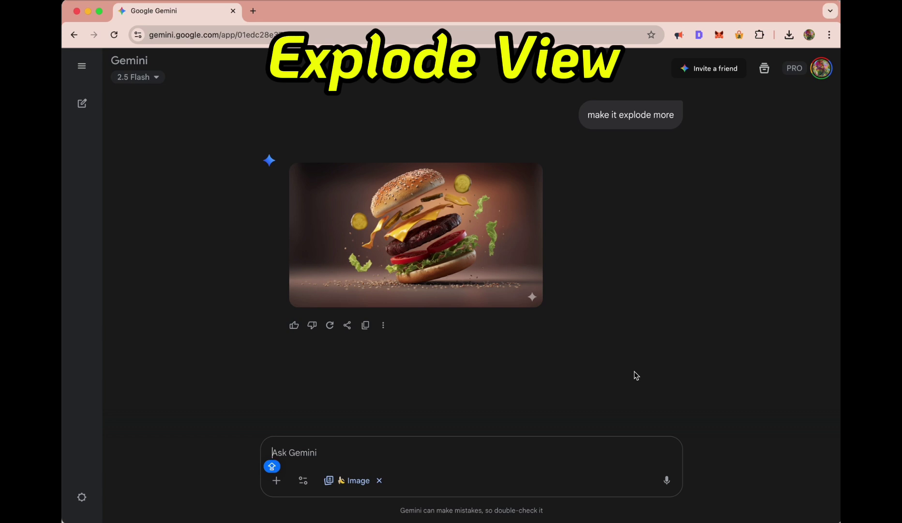
pyautogui.scroll(5, 465, 226)
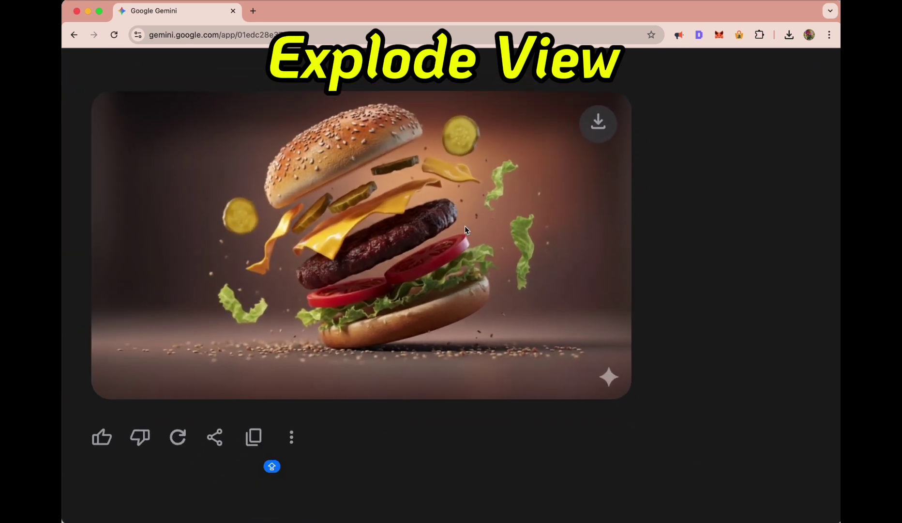
pyautogui.scroll(-5, 465, 225)
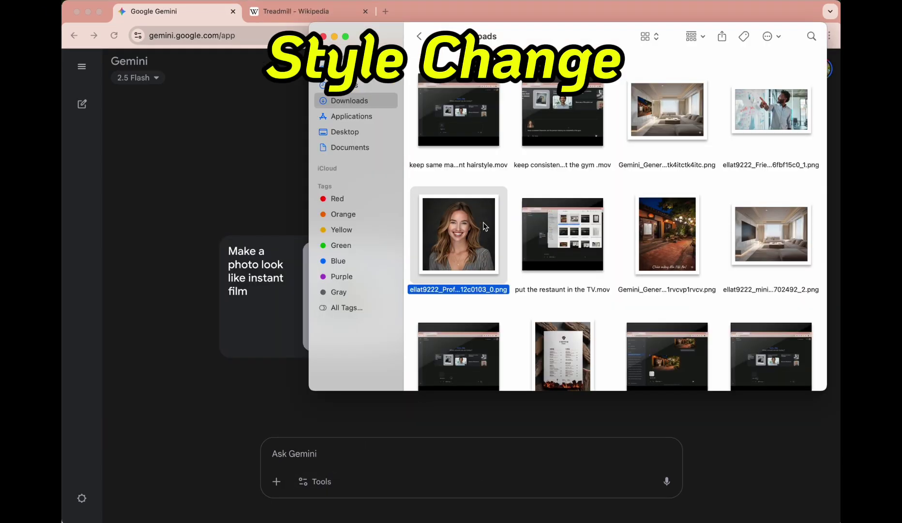
# Attach the smiling woman's portrait from Finder, submit "change style to Van Gogh oil style" and rate the result as a good response
pyautogui.moveTo(485, 227); pyautogui.dragTo(320, 450)
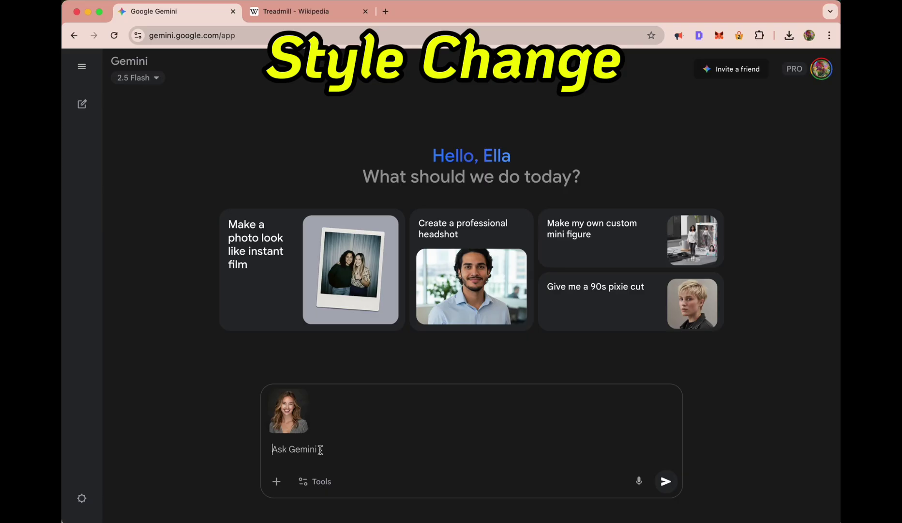
pyautogui.write('change style to Van Gogh oil style')
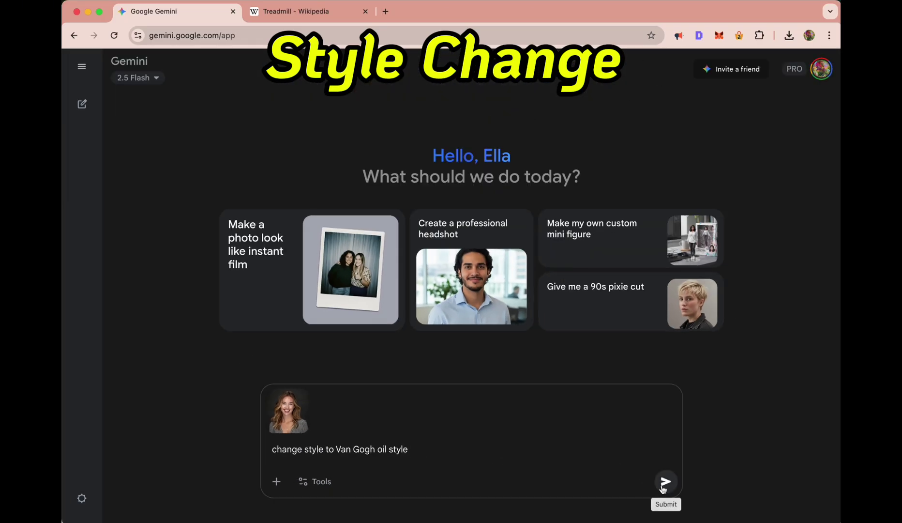
pyautogui.click(664, 482)
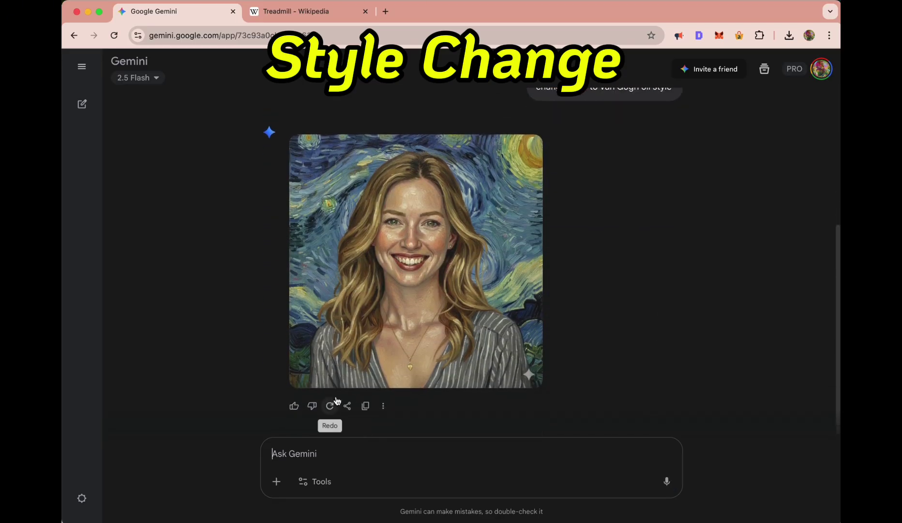
pyautogui.click(293, 405)
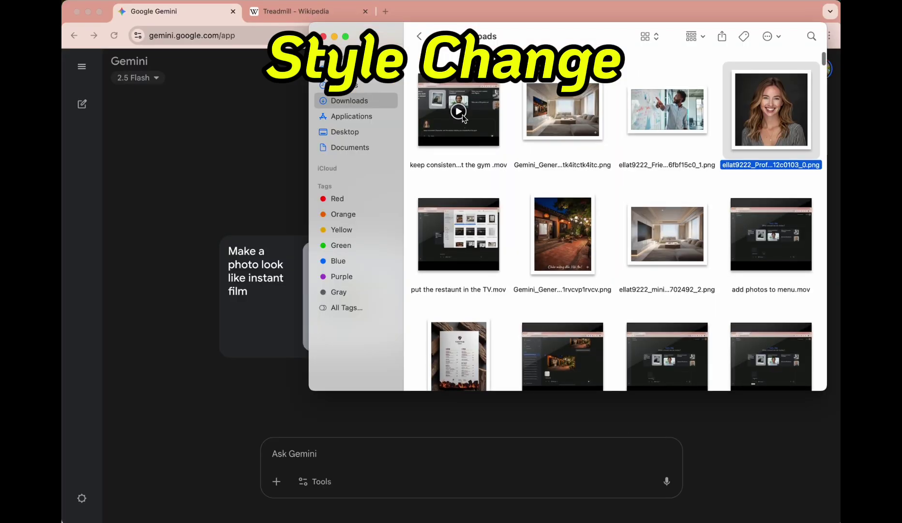
# Attach the smiling woman's portrait from Finder to a new chat and submit "keep same makeup but different hairstyle"
pyautogui.moveTo(796, 129); pyautogui.dragTo(349, 448)
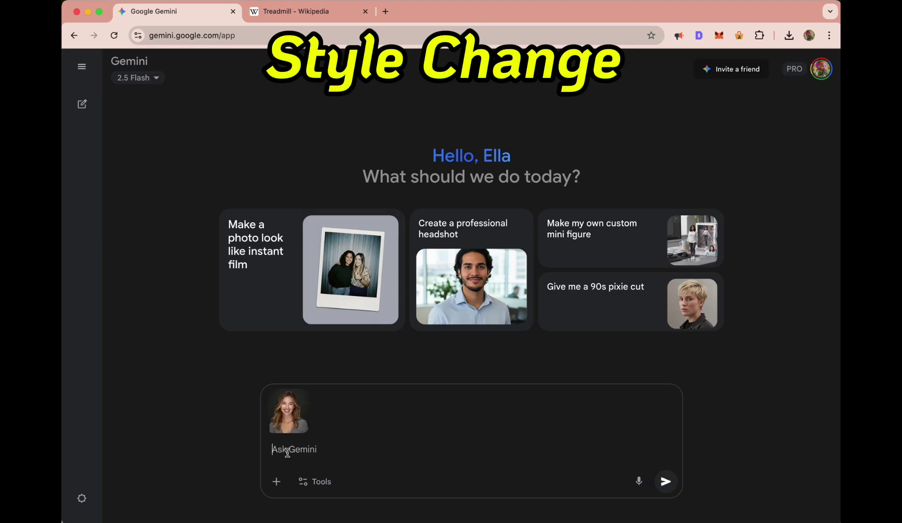
pyautogui.write('keep same makeup but different hairstyle')
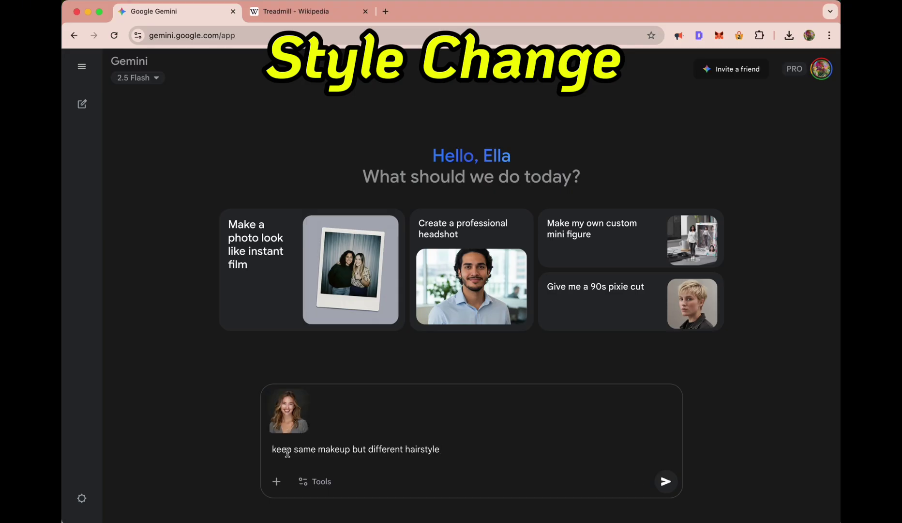
pyautogui.click(661, 492)
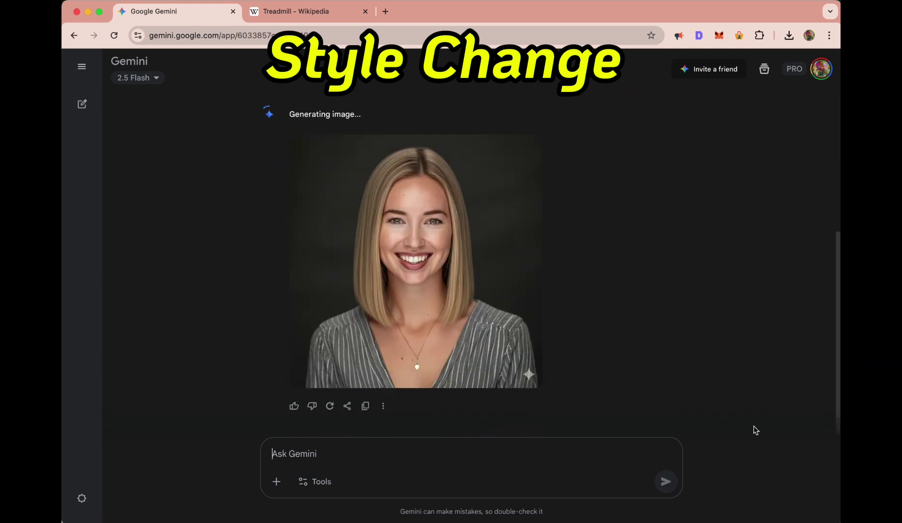
# Compare the woman's face, makeup and hairstyle in the generated portrait with the original photo
pyautogui.scroll(5, 470, 270)
pyautogui.scroll(-2, 473, 270)
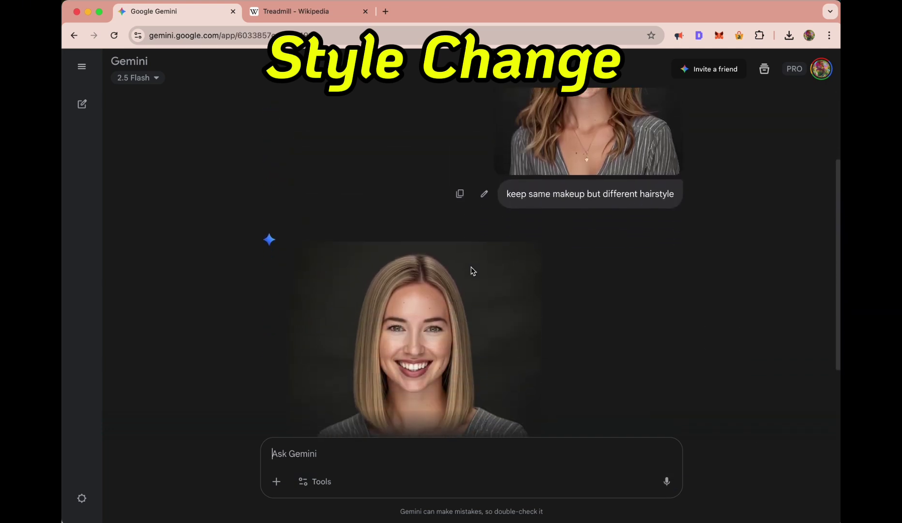
pyautogui.scroll(3, 473, 271)
pyautogui.scroll(-3, 473, 270)
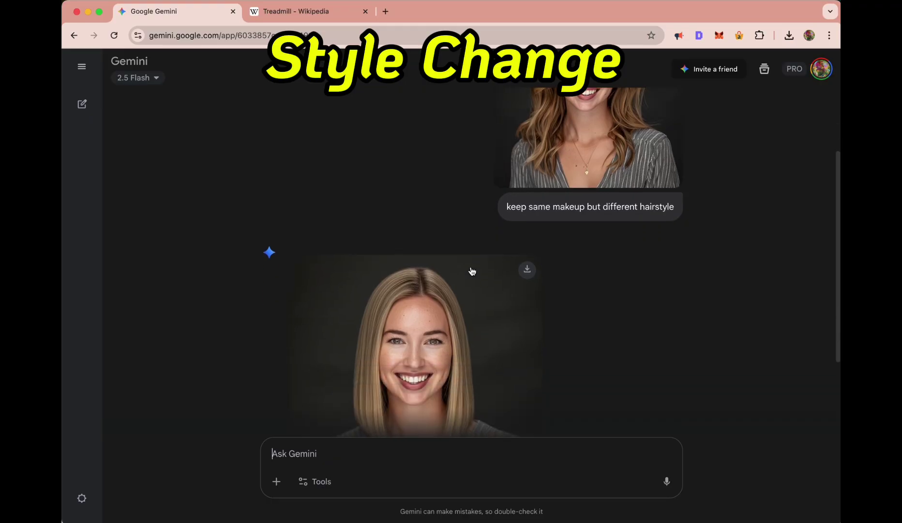
pyautogui.scroll(-3, 472, 271)
pyautogui.scroll(3, 472, 270)
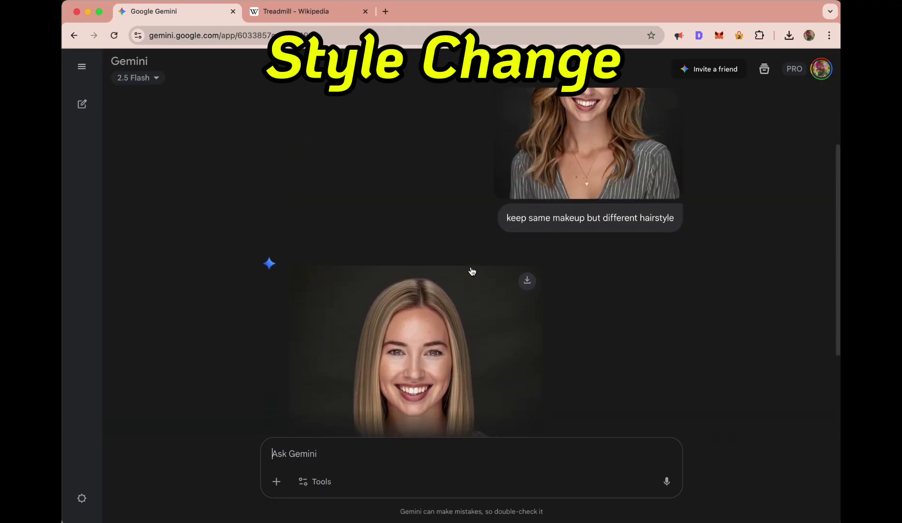
pyautogui.scroll(-3, 472, 271)
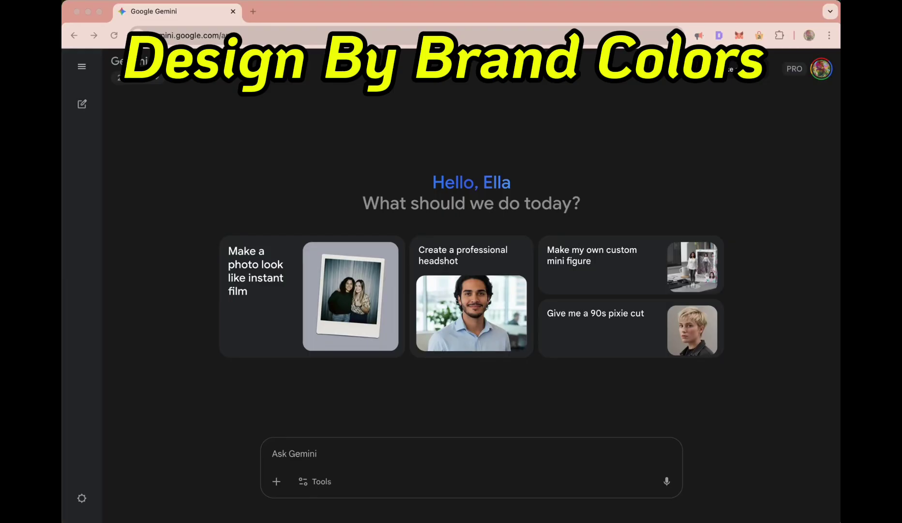
# Turn on Create images in a new chat and attach the white fashion shop interior and the lemon colour-palette image from Finder
pyautogui.click(328, 485)
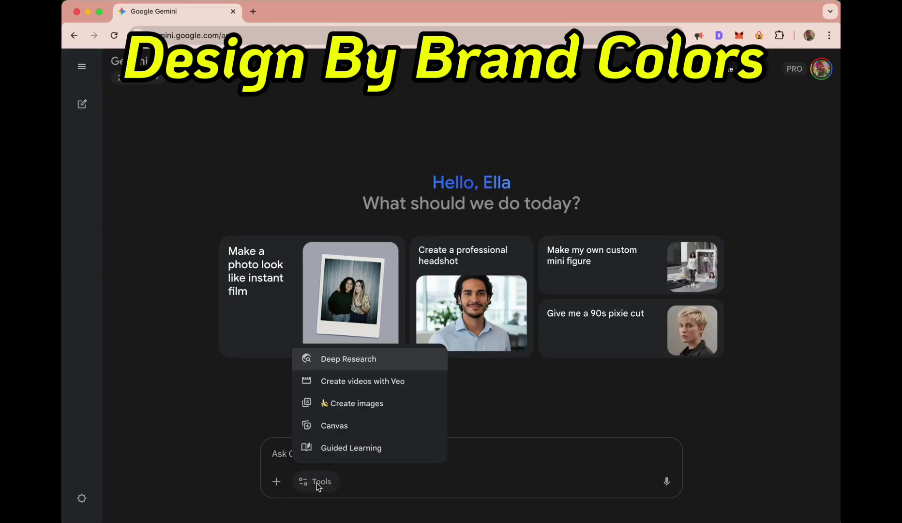
pyautogui.click(334, 403)
pyautogui.click(277, 482)
pyautogui.click(277, 482)
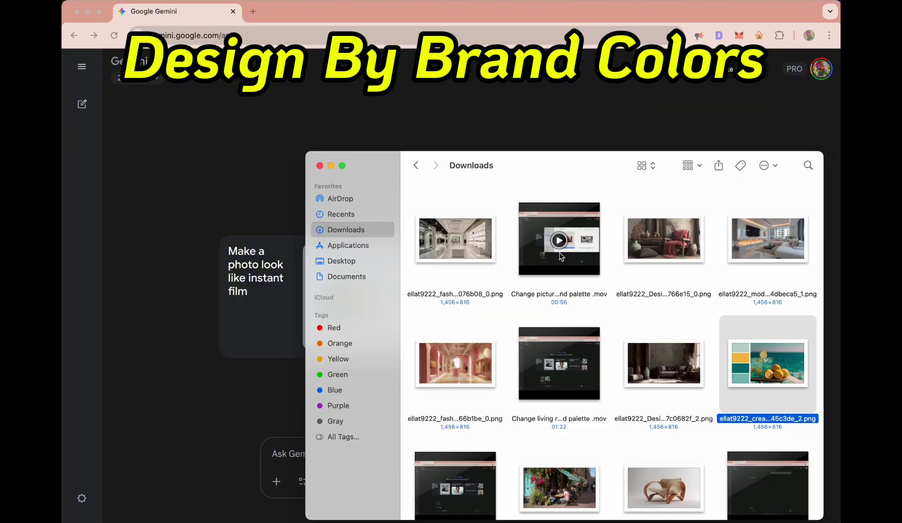
pyautogui.click(467, 248)
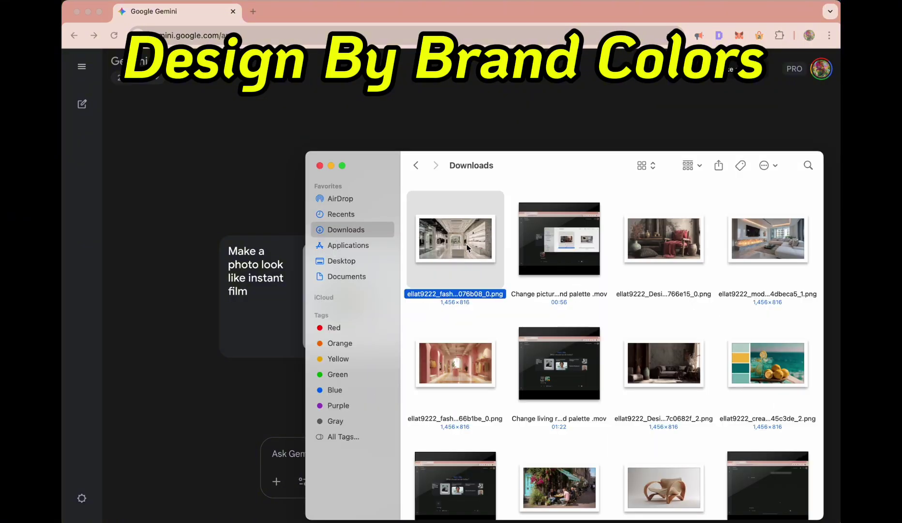
pyautogui.keyDown('super'); pyautogui.click(774, 358); pyautogui.keyUp('super')
pyautogui.moveTo(774, 359); pyautogui.dragTo(331, 433)
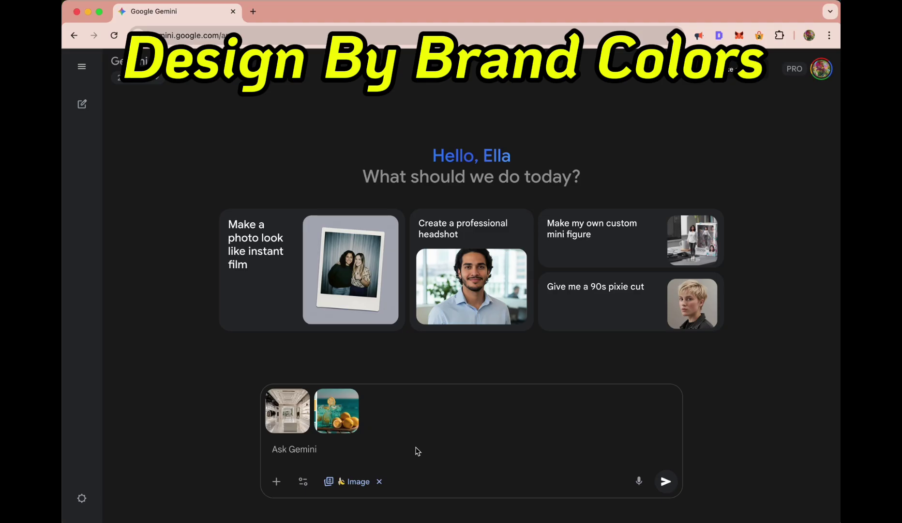
# Submit the prompt "Change shop color scheme to brand palette" and rate the recoloured shop image as a good response
pyautogui.write('Change shop color scheme to brand palette')
pyautogui.scroll(5, 418, 450)
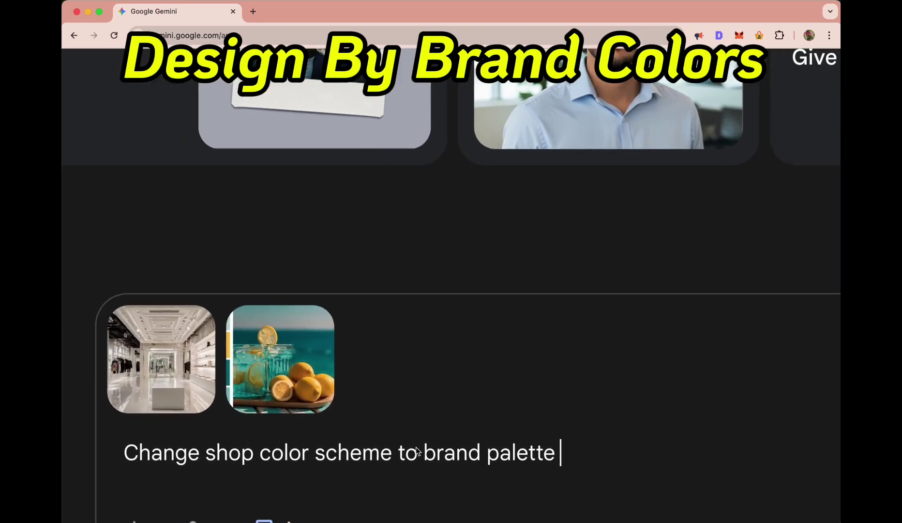
pyautogui.scroll(-5, 558, 395)
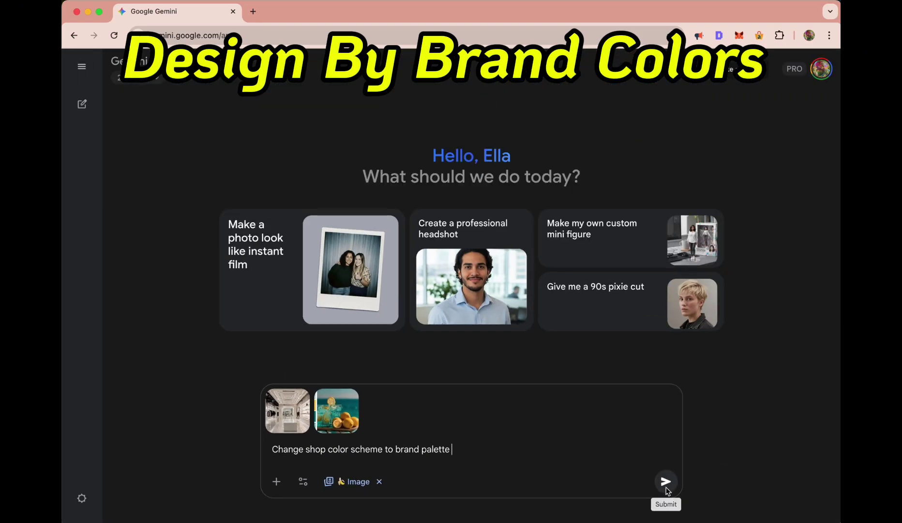
pyautogui.click(666, 483)
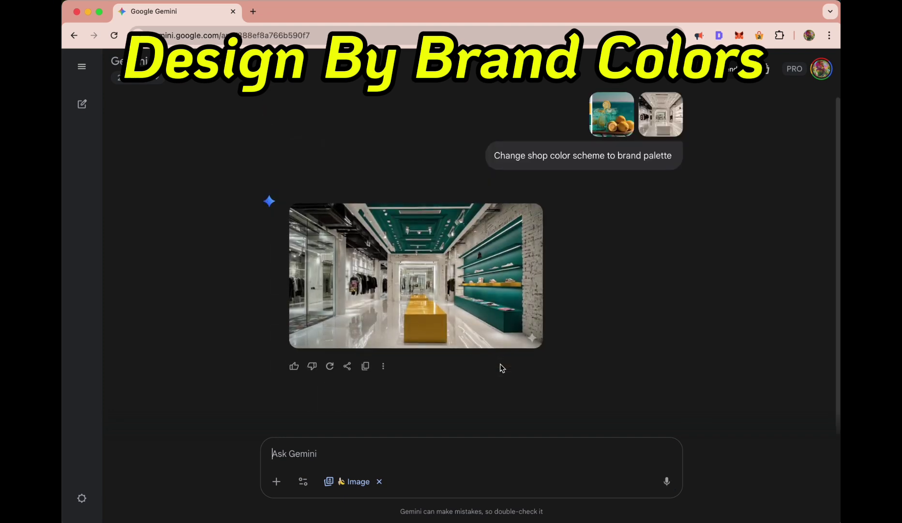
pyautogui.click(293, 366)
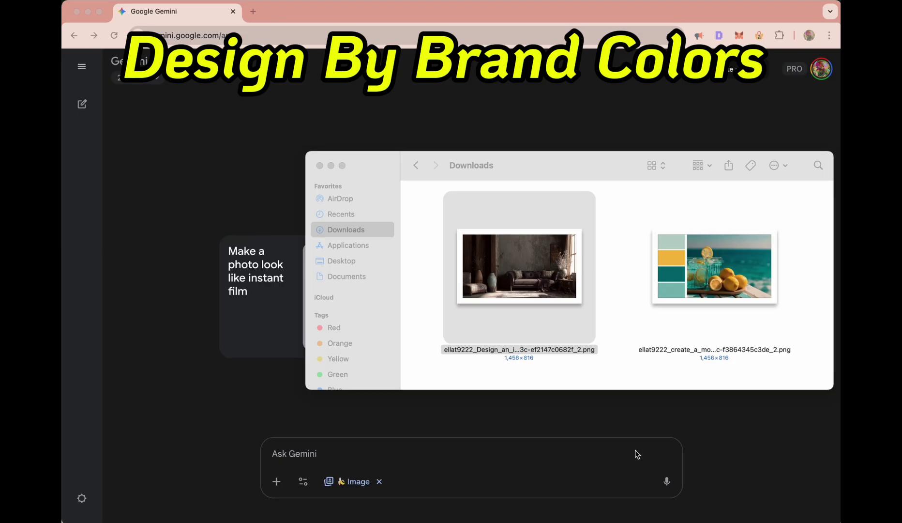
# Attach the dark living room picture and the lemon colour-palette image from the Downloads folder to the new chat
pyautogui.click(546, 332)
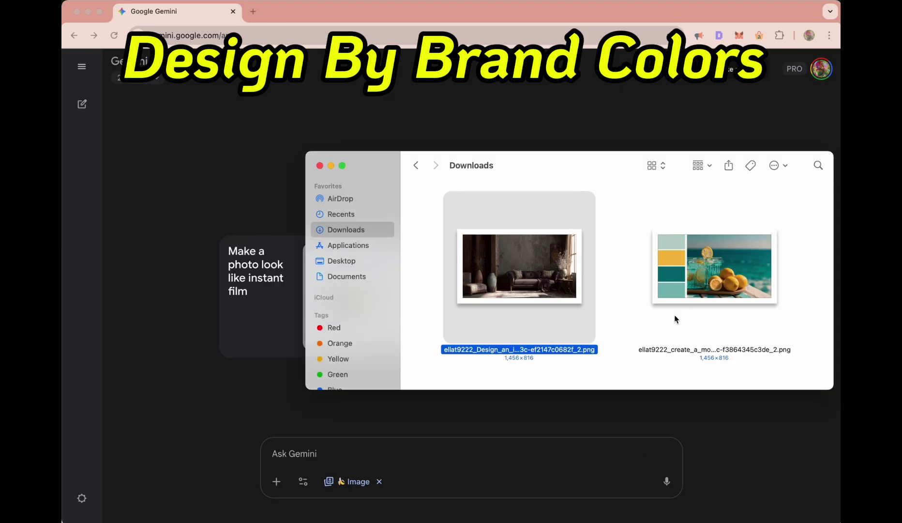
pyautogui.keyDown('super'); pyautogui.click(680, 276); pyautogui.keyUp('super')
pyautogui.moveTo(719, 273); pyautogui.dragTo(484, 451)
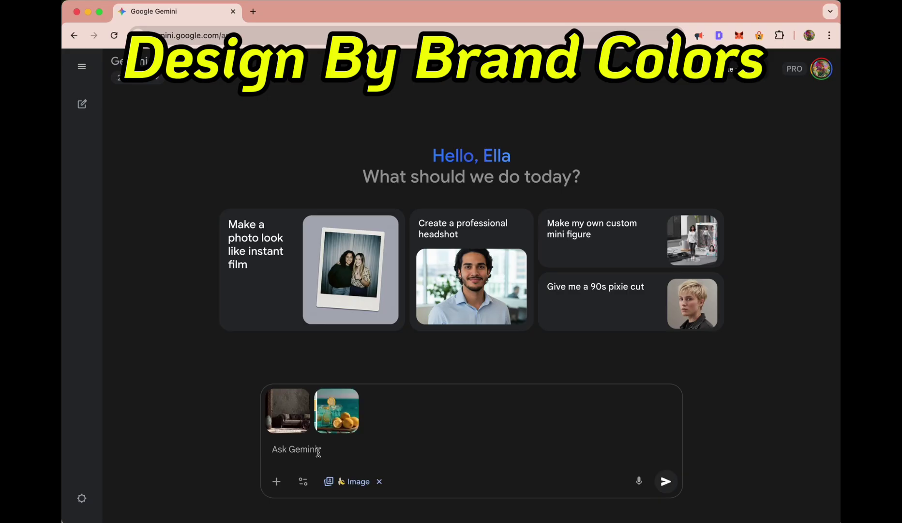
# Submit the prompt "Change living room color scheme to brand palette" for the two attached images
pyautogui.write('Change living room color scheme to brand palette')
pyautogui.scroll(5, 318, 453)
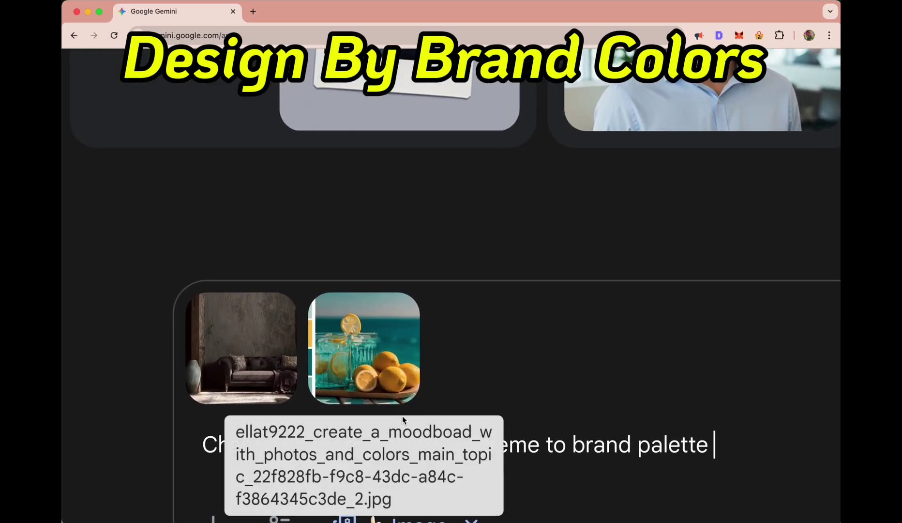
pyautogui.scroll(-5, 525, 347)
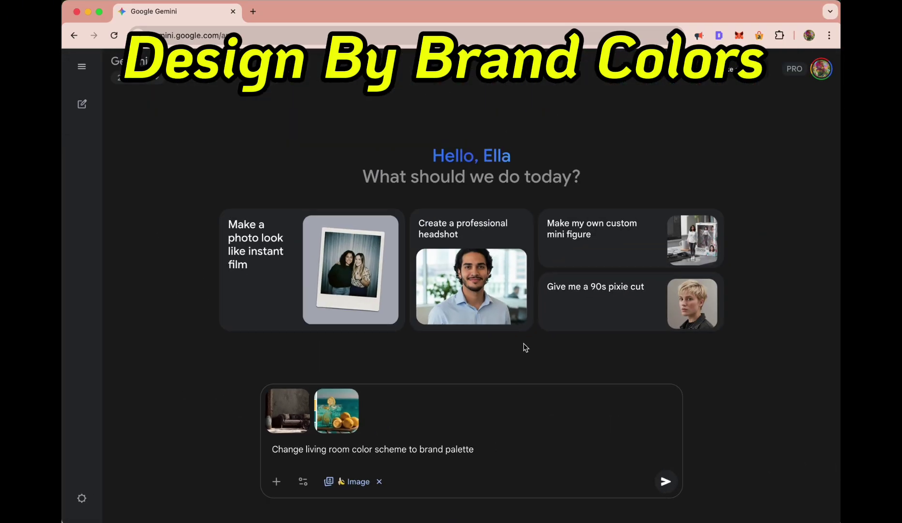
pyautogui.click(666, 481)
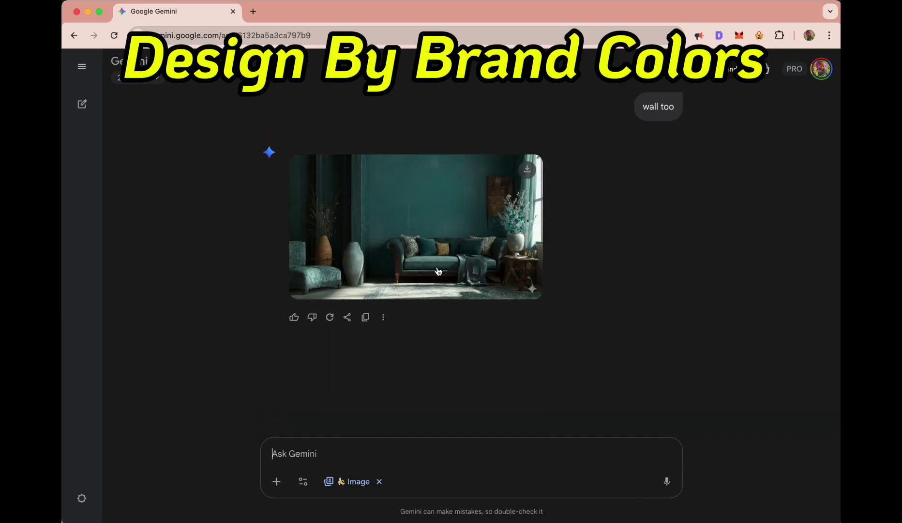
# Check the living room image generated for "wall too" and rate it as a good response
pyautogui.scroll(5, 451, 264)
pyautogui.scroll(-5, 445, 265)
pyautogui.click(296, 314)
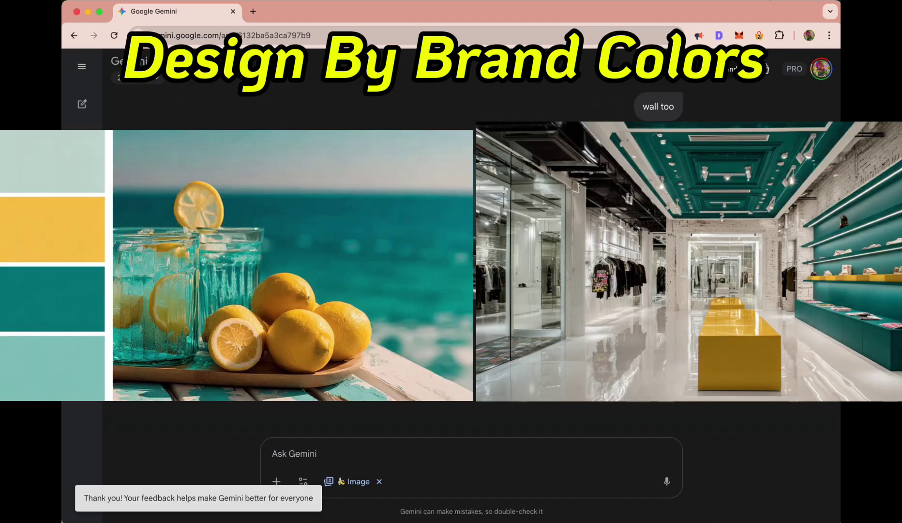
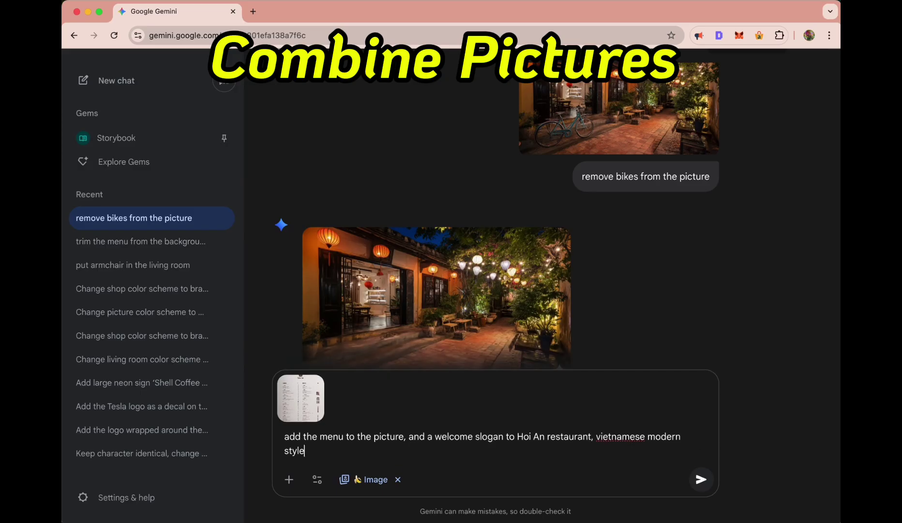
# Correct the prompt's spelling to "Vietnamese", submit the menu and Hoi An welcome slogan request, and rate the restaurant image as a good response
pyautogui.rightClick(621, 435)
pyautogui.click(639, 239)
pyautogui.click(701, 480)
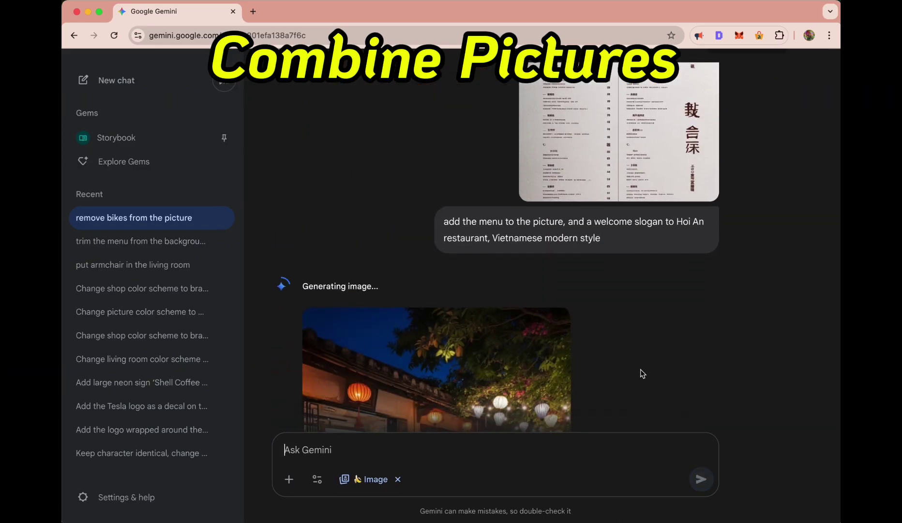
pyautogui.scroll(-3, 443, 294)
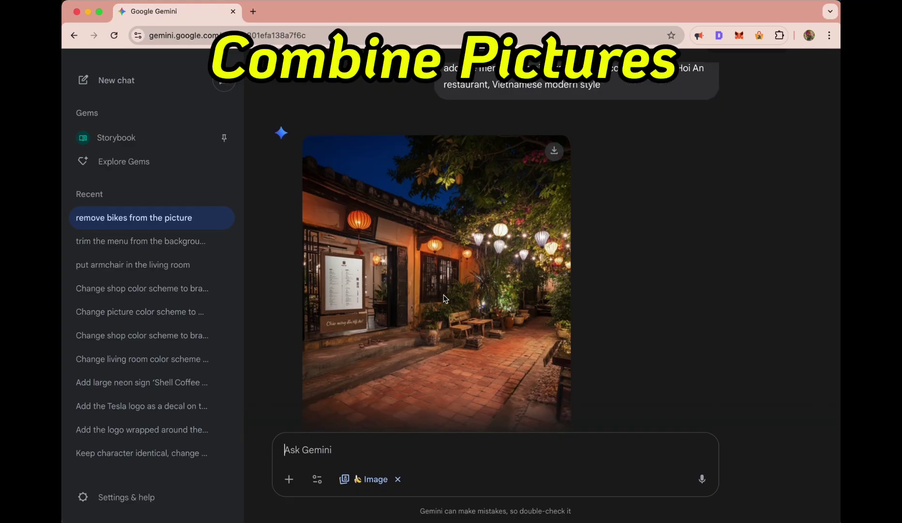
pyautogui.scroll(1, 443, 295)
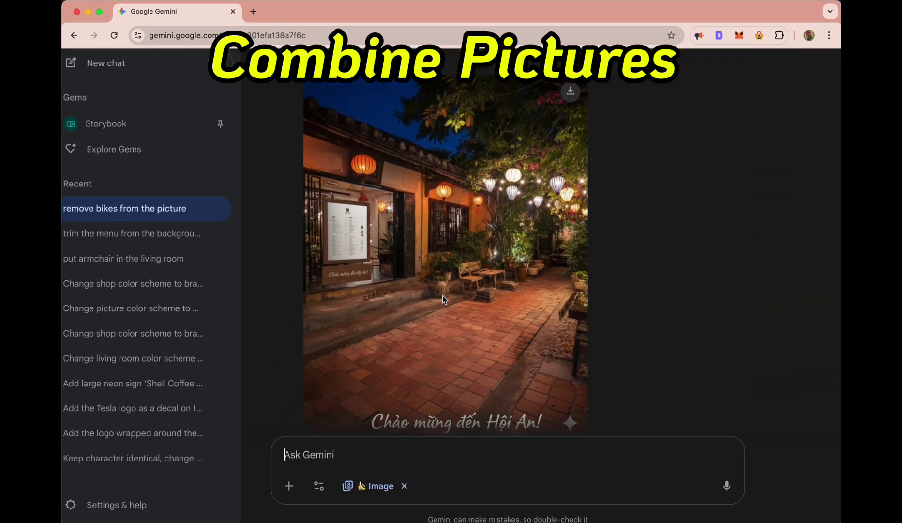
pyautogui.scroll(-2, 443, 295)
pyautogui.click(308, 401)
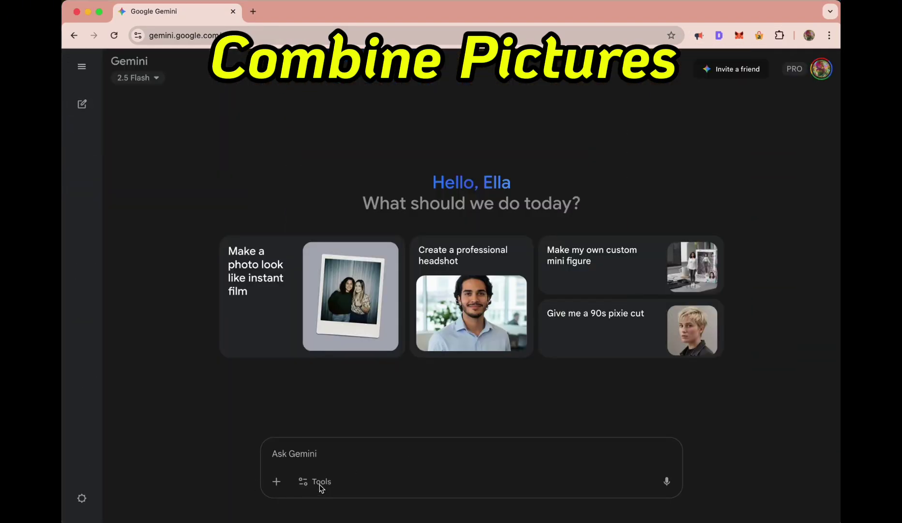
# Turn on Create images in a new chat and attach the menu picture with the wood and flames from Finder
pyautogui.click(320, 482)
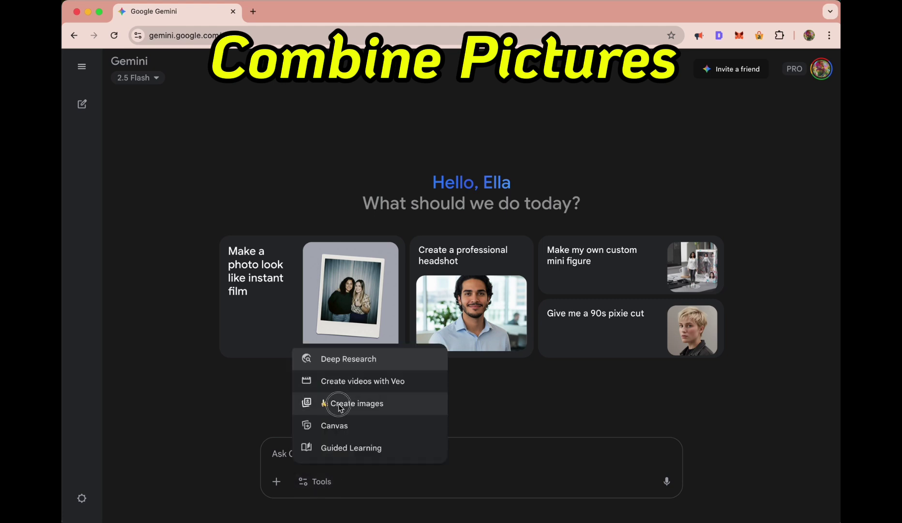
pyautogui.click(357, 404)
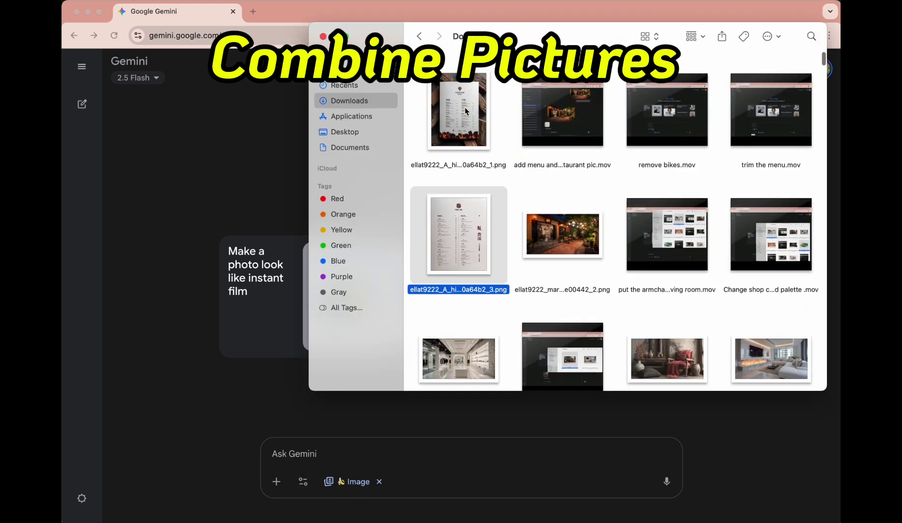
pyautogui.moveTo(452, 143); pyautogui.dragTo(378, 444)
# Submit "add photos of the plates to the menu, keep style intact" and rate the generated menu as a good response
pyautogui.write('add photos of the plates to the men')
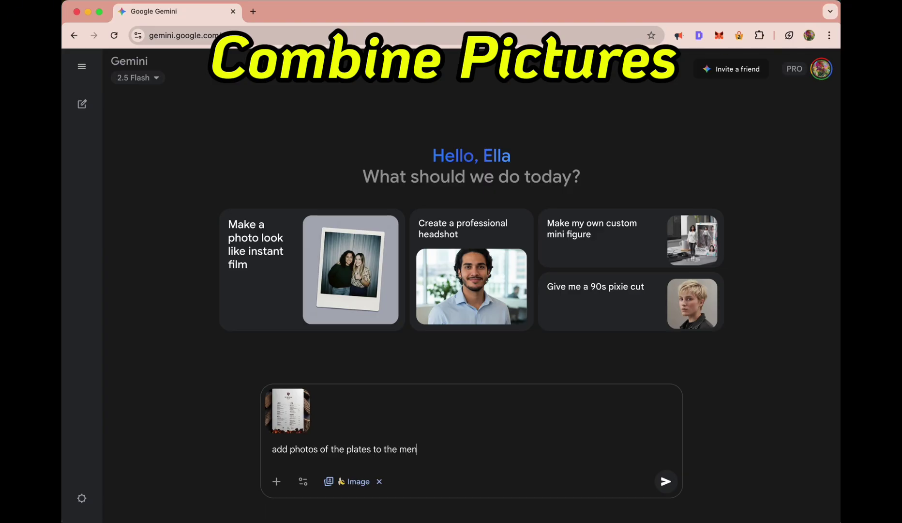
pyautogui.write('u, keep style intact')
pyautogui.click(666, 481)
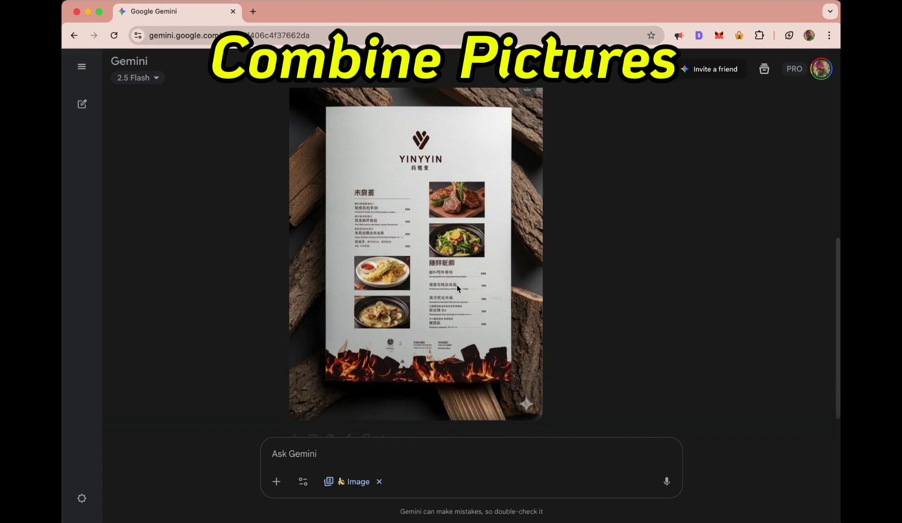
pyautogui.click(294, 406)
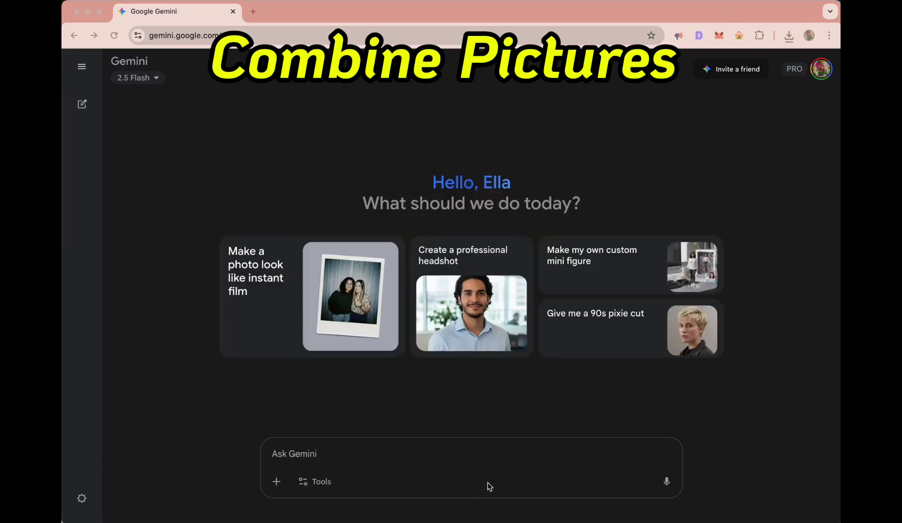
# Turn on Create images in a new chat and attach the generated restaurant picture and the minimalist living room image from Finder
pyautogui.click(320, 486)
pyautogui.click(367, 408)
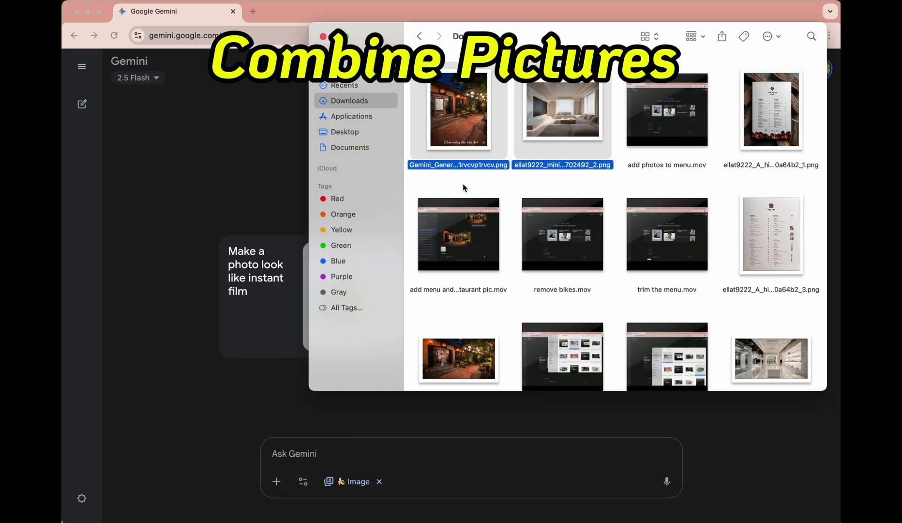
pyautogui.moveTo(471, 133); pyautogui.dragTo(427, 444)
# Submit the prompt "Add the restaurant pic to the tv screen" and rate the combined living room image as a good response
pyautogui.click(298, 451)
pyautogui.write('Add')
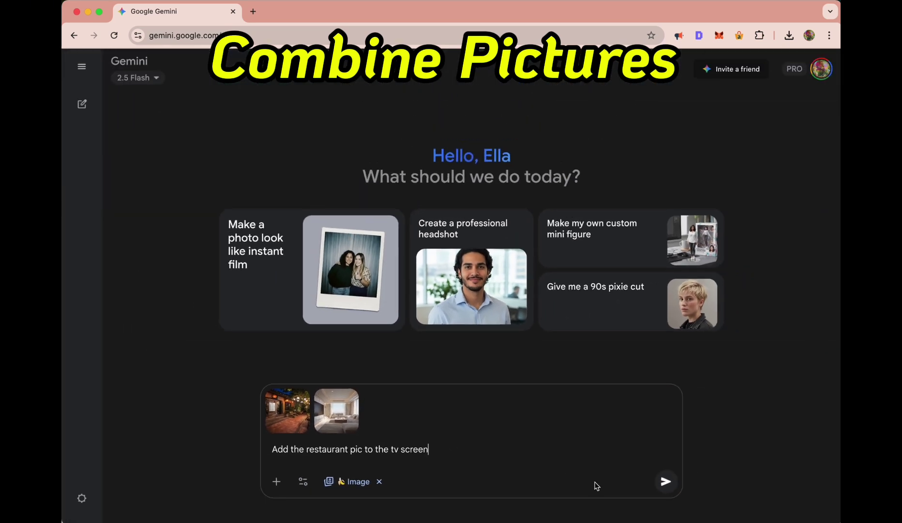
pyautogui.click(666, 481)
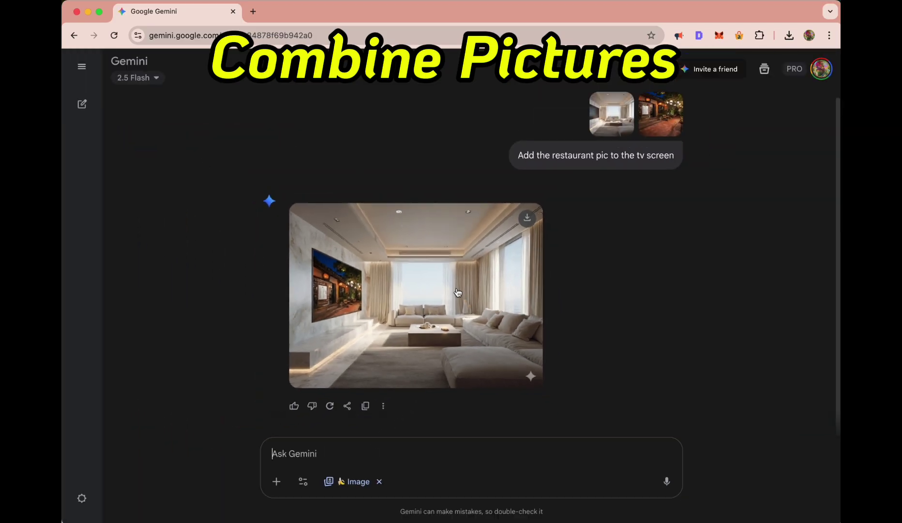
pyautogui.click(294, 405)
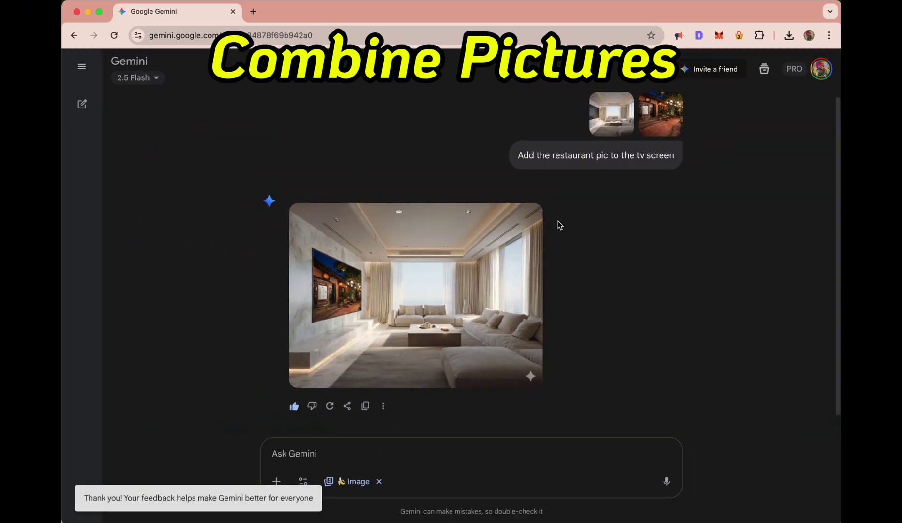